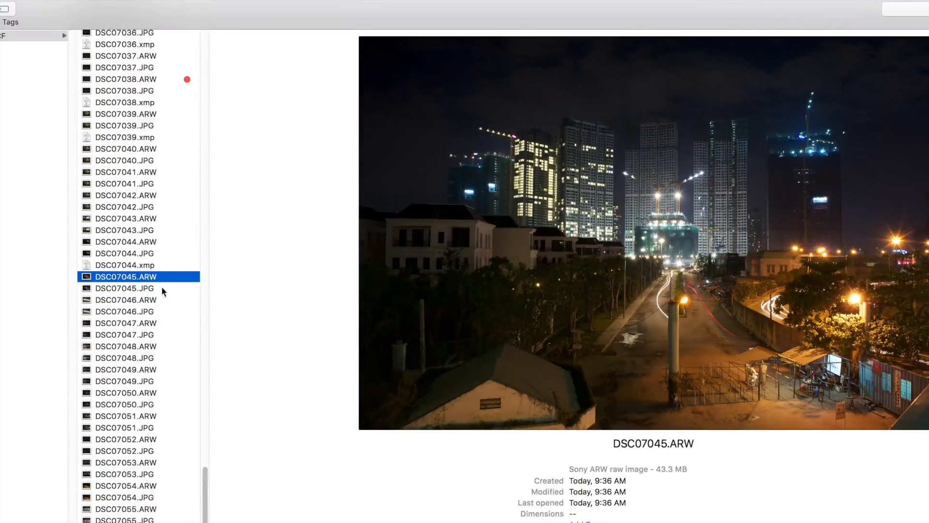
Step: Preview the night-shot files in the folder and open DSC07045.ARW in Camera Raw
{"action": "left_click", "coordinate": [163, 289]}
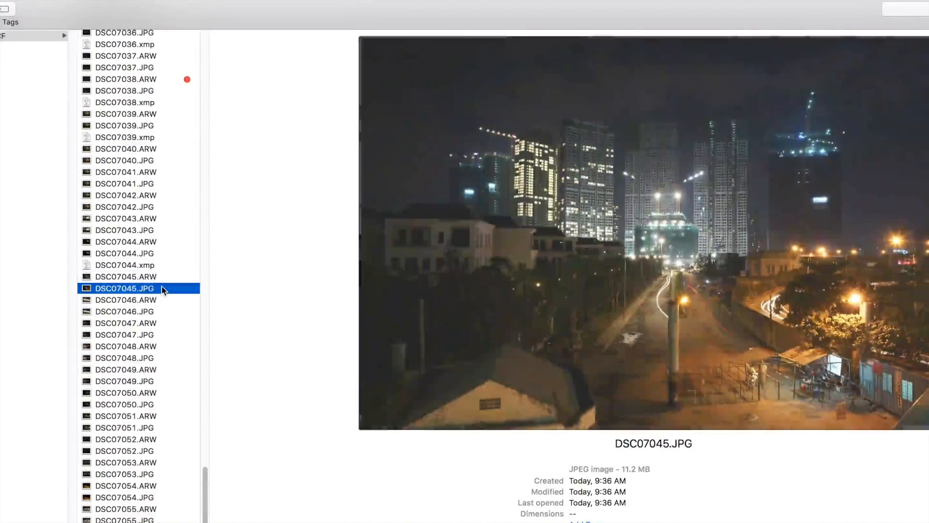
{"action": "left_click", "coordinate": [156, 312]}
{"action": "left_click", "coordinate": [156, 335]}
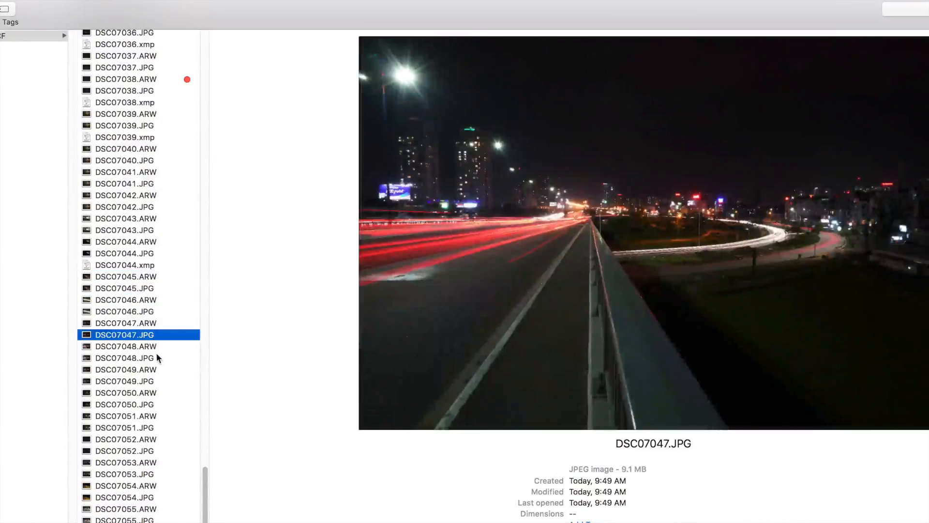
{"action": "left_click", "coordinate": [156, 356]}
{"action": "left_click", "coordinate": [157, 380]}
{"action": "left_click", "coordinate": [156, 403]}
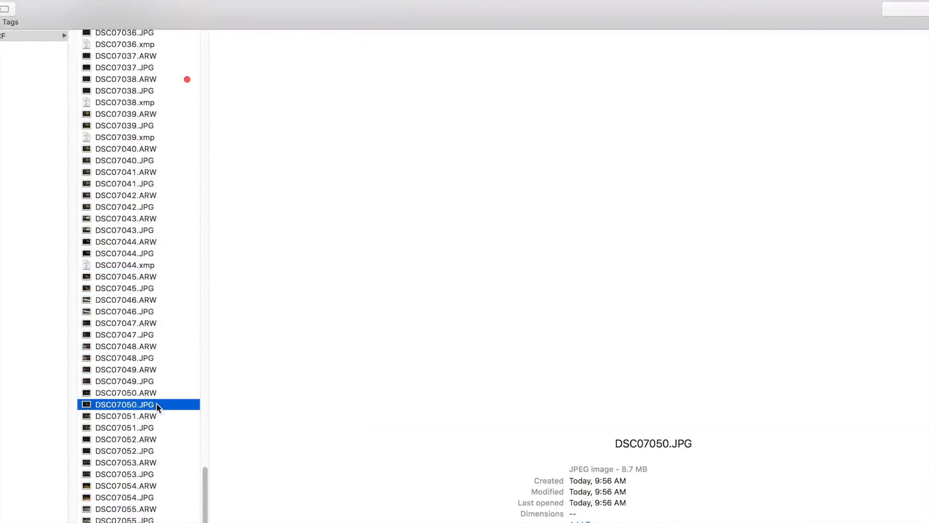
{"action": "left_click", "coordinate": [163, 276]}
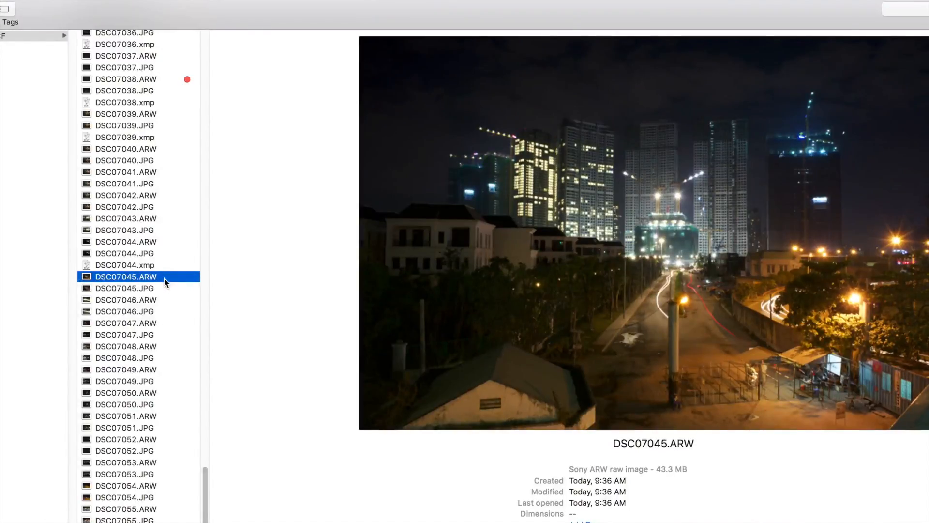
{"action": "double_click", "coordinate": [164, 278]}
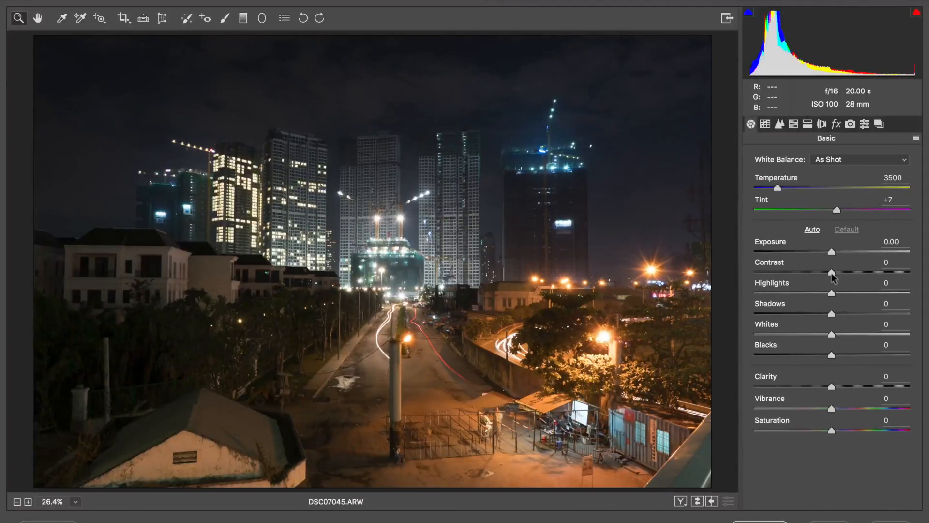
Step: Set the basic tones: Contrast +39, Highlights -88, Shadows +4, Whites +35 and Blacks -15
{"action": "left_click_drag", "start_coordinate": [831, 272], "coordinate": [862, 273]}
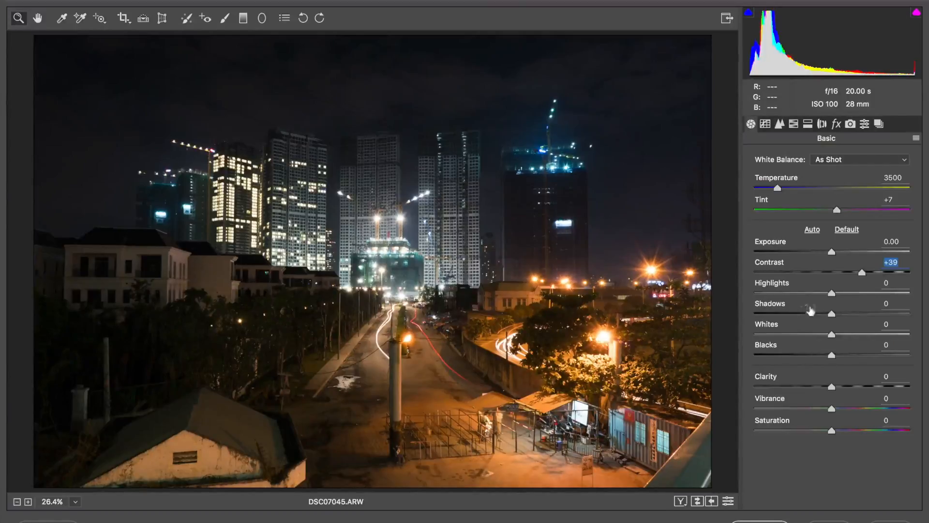
{"action": "left_click_drag", "start_coordinate": [832, 294], "coordinate": [761, 289]}
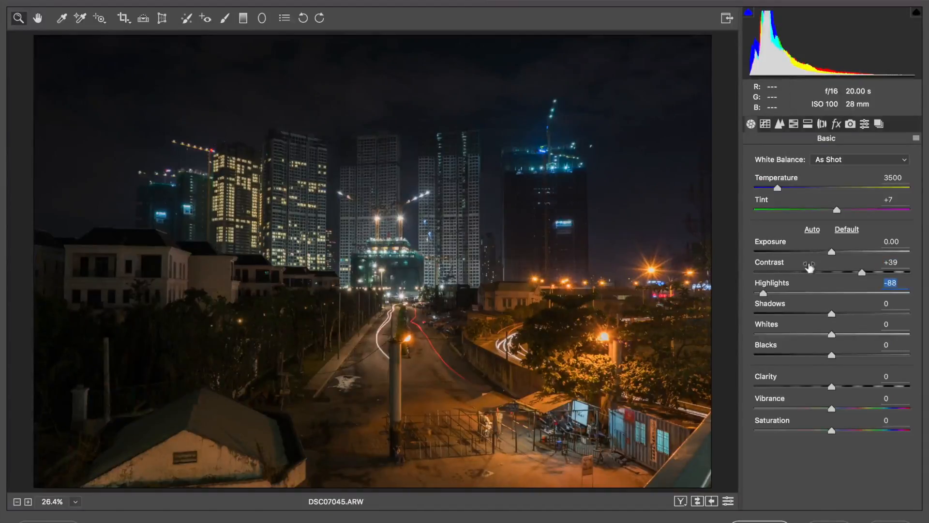
{"action": "mouse_move", "coordinate": [831, 315]}
{"action": "left_mouse_down"}
{"action": "mouse_move", "coordinate": [905, 313]}
{"action": "mouse_move", "coordinate": [835, 317]}
{"action": "left_mouse_up"}
{"action": "left_click_drag", "start_coordinate": [831, 358], "coordinate": [856, 334], "text": "alt"}
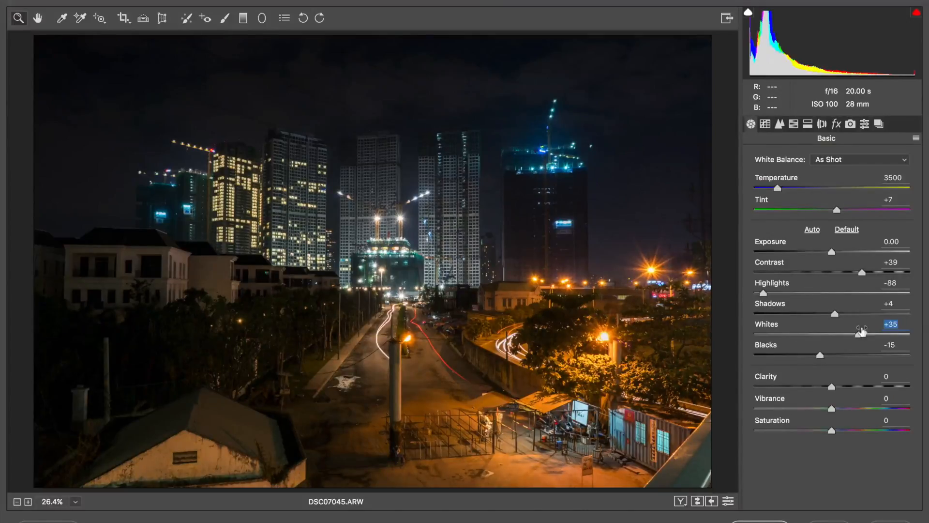
{"action": "mouse_move", "coordinate": [858, 334]}
{"action": "left_mouse_down", "text": "alt"}
{"action": "mouse_move", "coordinate": [769, 335]}
{"action": "mouse_move", "coordinate": [859, 334]}
{"action": "left_mouse_up", "text": "alt"}
Step: Toggle undo and redo repeatedly to compare the photo before and after the tone adjustments
{"action": "key", "text": "super+z"}
{"action": "key", "text": "super+z"}
{"action": "key", "text": "super+z"}
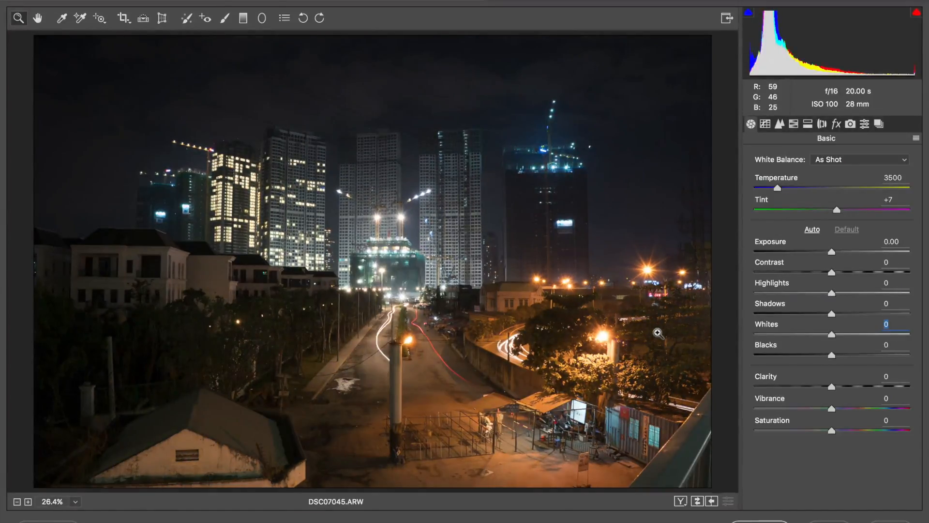
{"action": "key", "text": "super+z"}
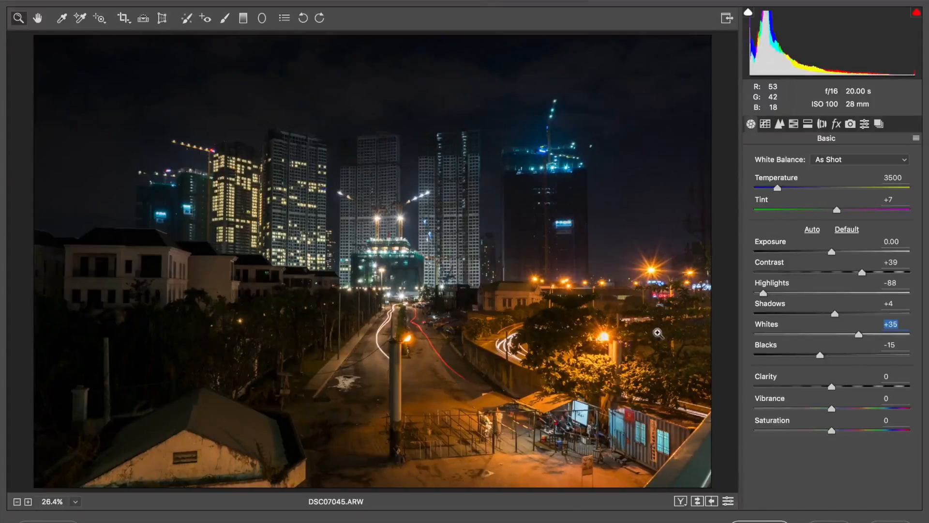
{"action": "key", "text": "super+z"}
{"action": "key", "text": "super+z"}
{"action": "key", "text": "super+z"}
{"action": "key", "text": "super+z"}
{"action": "key", "text": "super+z"}
{"action": "key", "text": "super+z"}
Step: Raise Clarity to +66 and switch the white balance preset to Tungsten
{"action": "left_click_drag", "start_coordinate": [829, 385], "coordinate": [880, 379]}
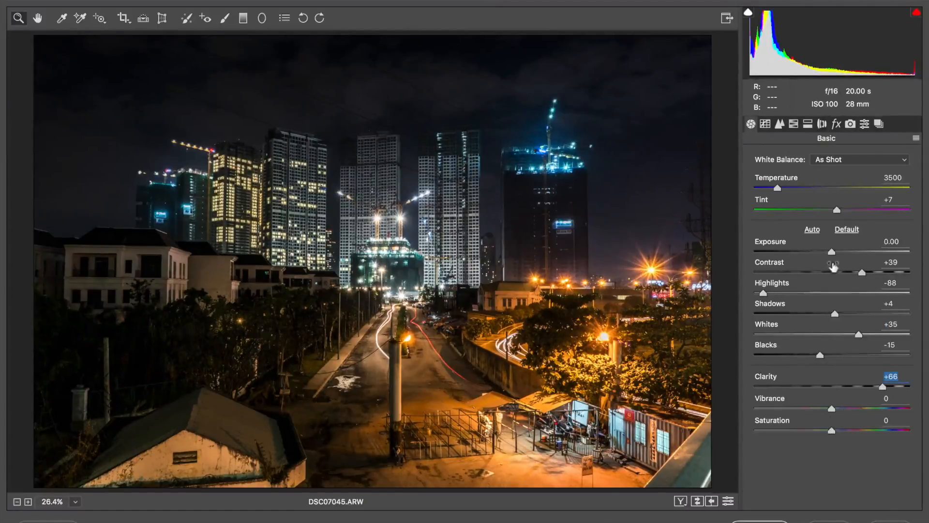
{"action": "left_click", "coordinate": [905, 161]}
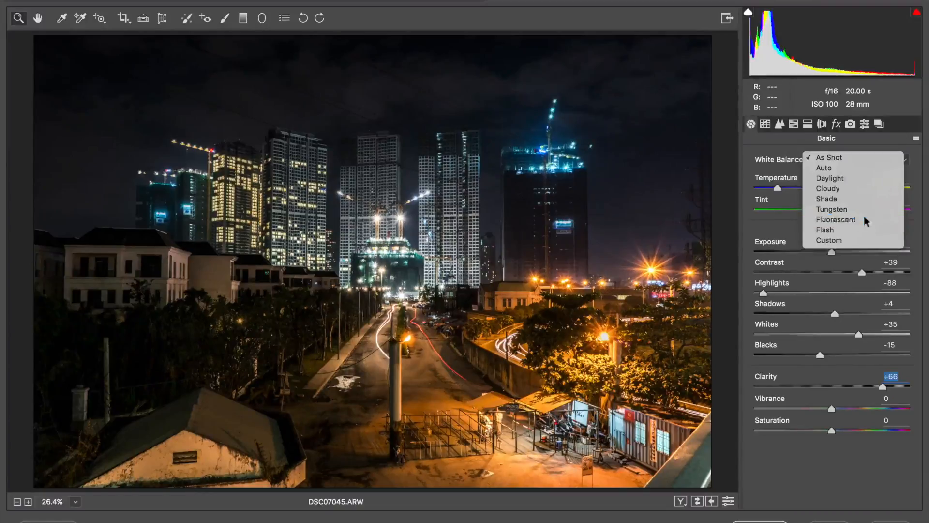
{"action": "left_click", "coordinate": [877, 221]}
{"action": "left_click", "coordinate": [904, 160]}
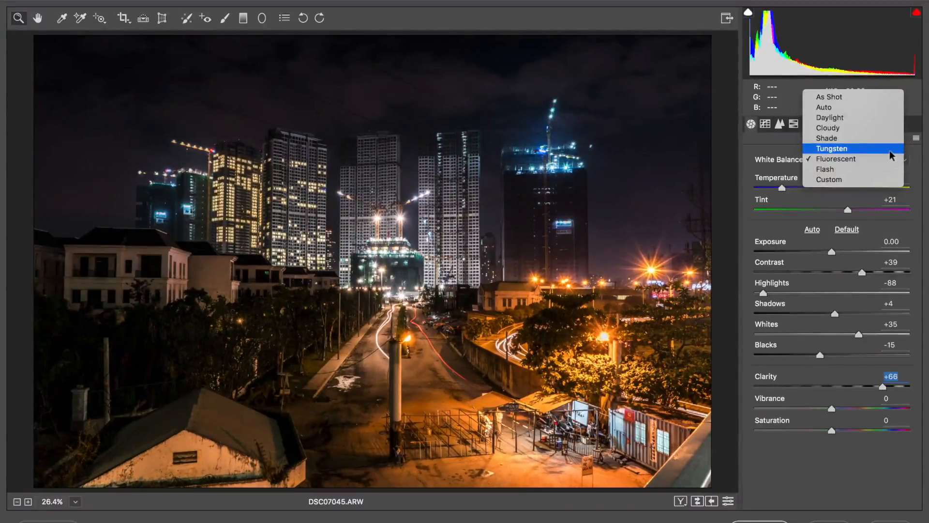
{"action": "left_click", "coordinate": [892, 154]}
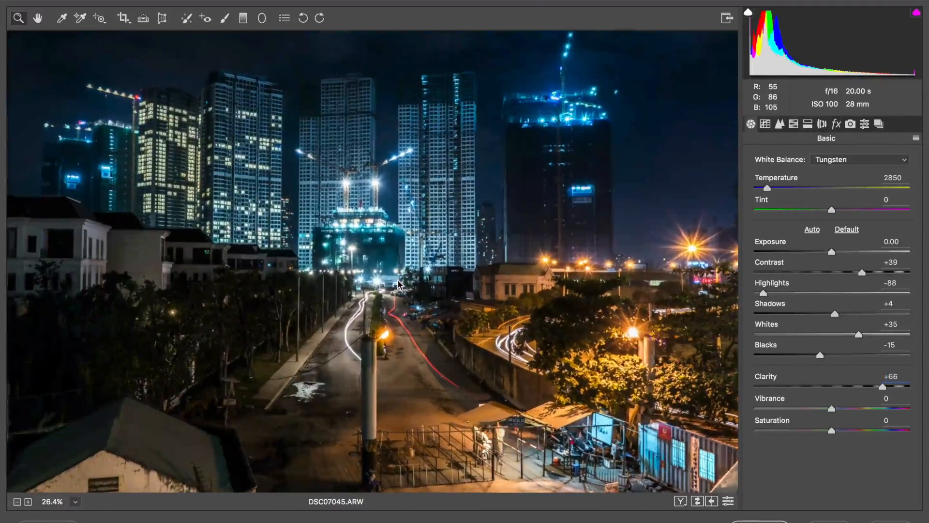
Step: Set the white balance temperature to 2900 and the tint to +28
{"action": "left_click", "coordinate": [398, 283]}
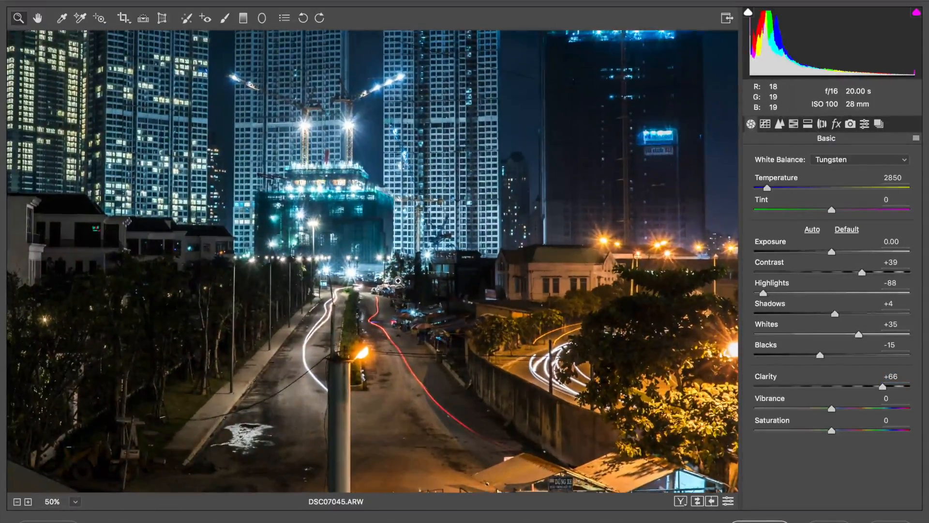
{"action": "scroll", "coordinate": [398, 281], "scroll_direction": "up", "scroll_amount": 5}
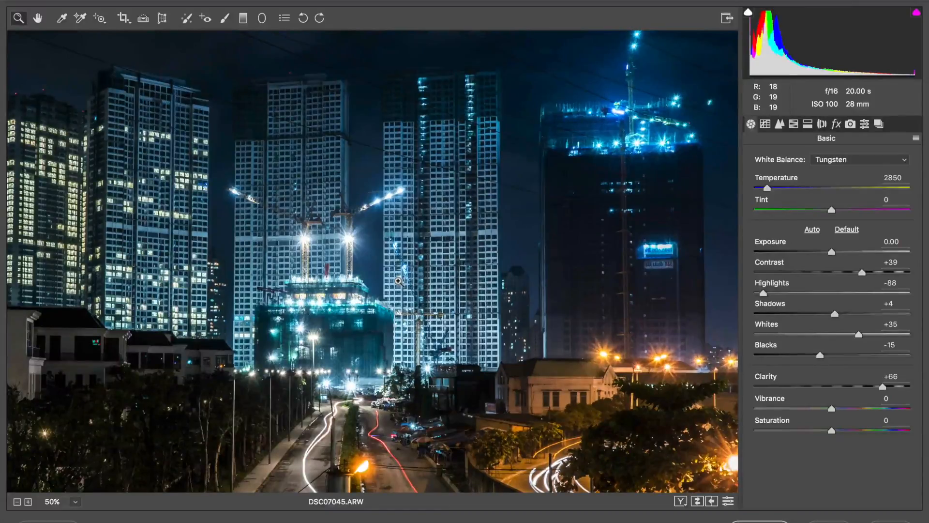
{"action": "left_click", "coordinate": [17, 501]}
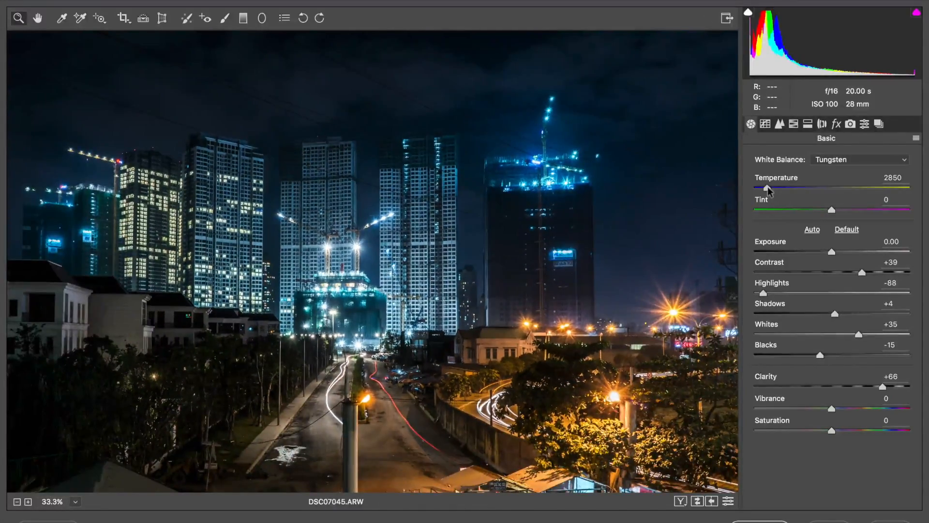
{"action": "left_click_drag", "start_coordinate": [768, 190], "coordinate": [770, 190]}
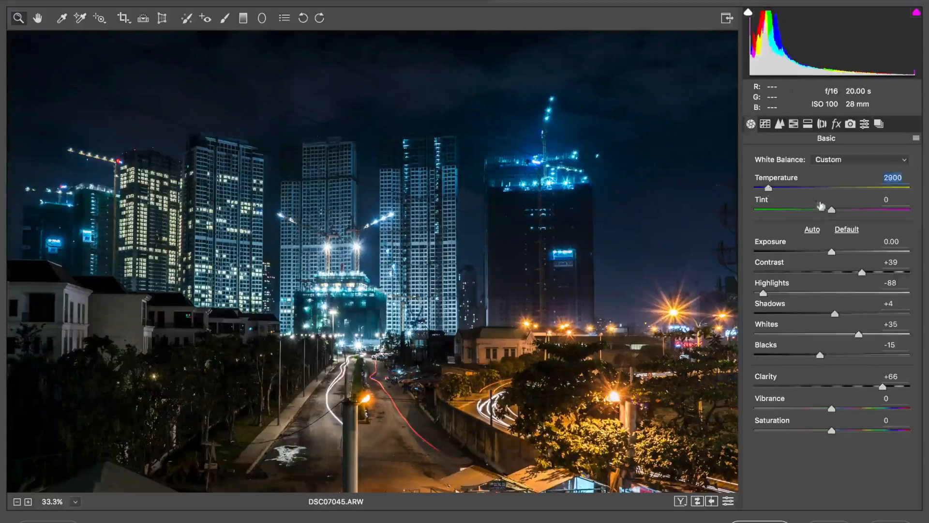
{"action": "left_click_drag", "start_coordinate": [832, 210], "coordinate": [854, 209]}
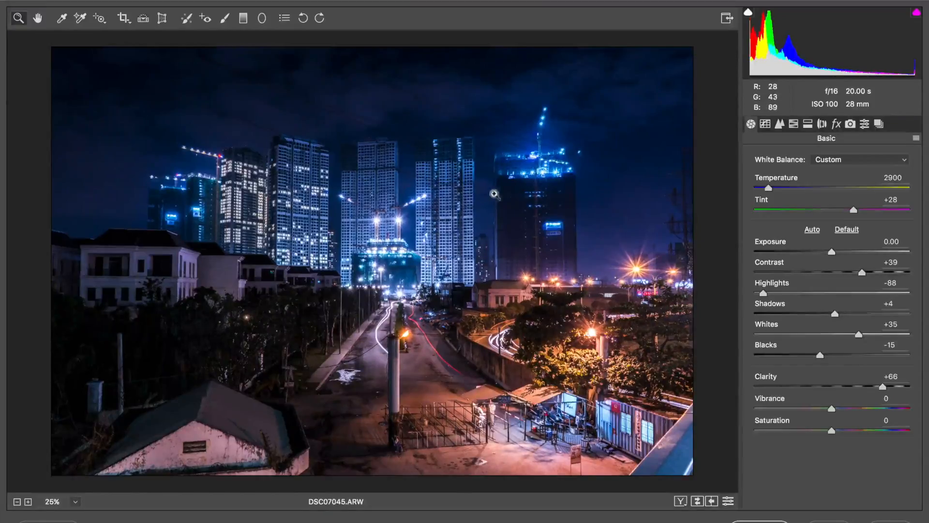
Step: In the parametric tone curve, set Highlights to -100 and Lights to +50
{"action": "left_click", "coordinate": [765, 124]}
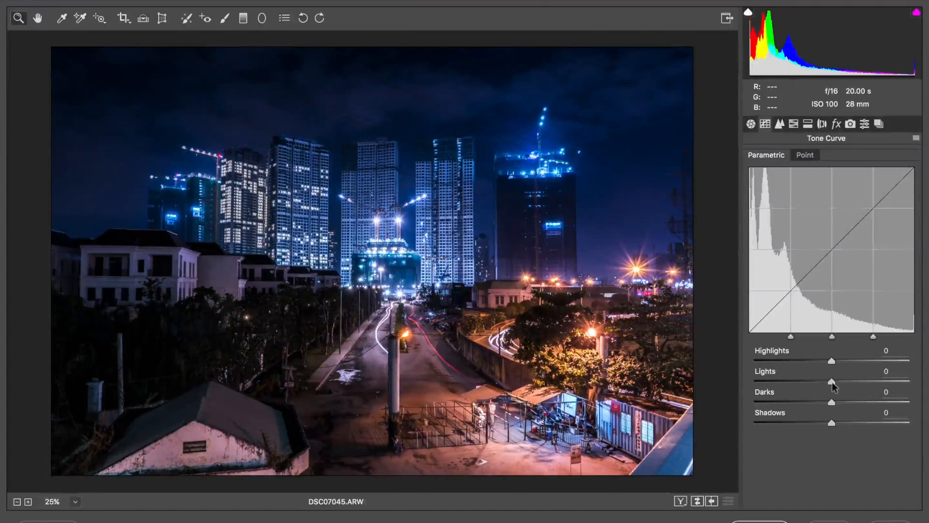
{"action": "mouse_move", "coordinate": [832, 384]}
{"action": "left_mouse_down"}
{"action": "mouse_move", "coordinate": [882, 381]}
{"action": "mouse_move", "coordinate": [846, 382]}
{"action": "left_mouse_up"}
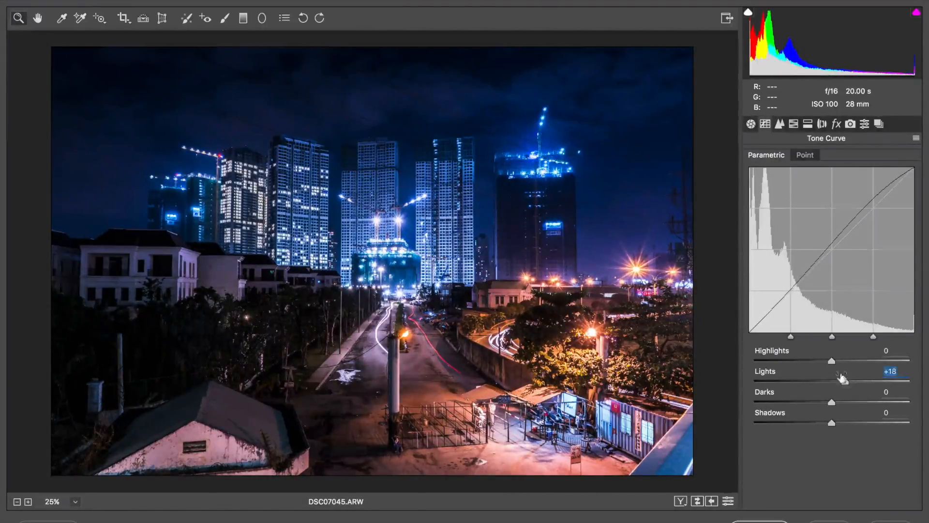
{"action": "left_click_drag", "start_coordinate": [833, 361], "coordinate": [729, 357]}
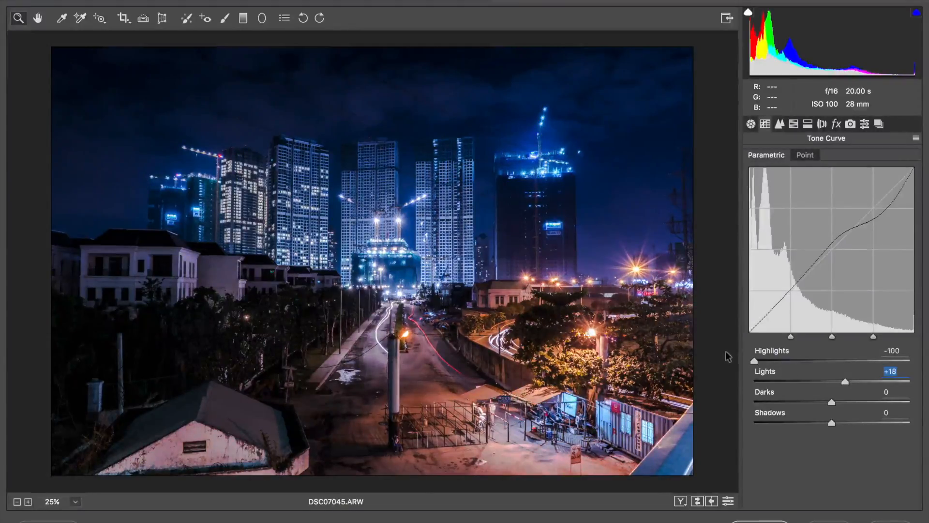
{"action": "left_click", "coordinate": [857, 381]}
{"action": "left_click", "coordinate": [877, 381]}
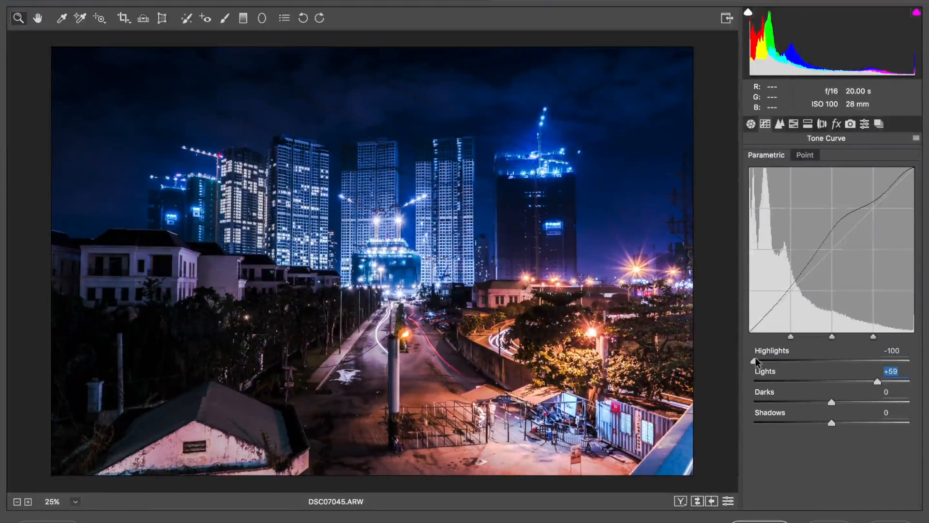
{"action": "key", "text": "p"}
{"action": "key", "text": "p"}
{"action": "left_click_drag", "start_coordinate": [877, 383], "coordinate": [870, 381]}
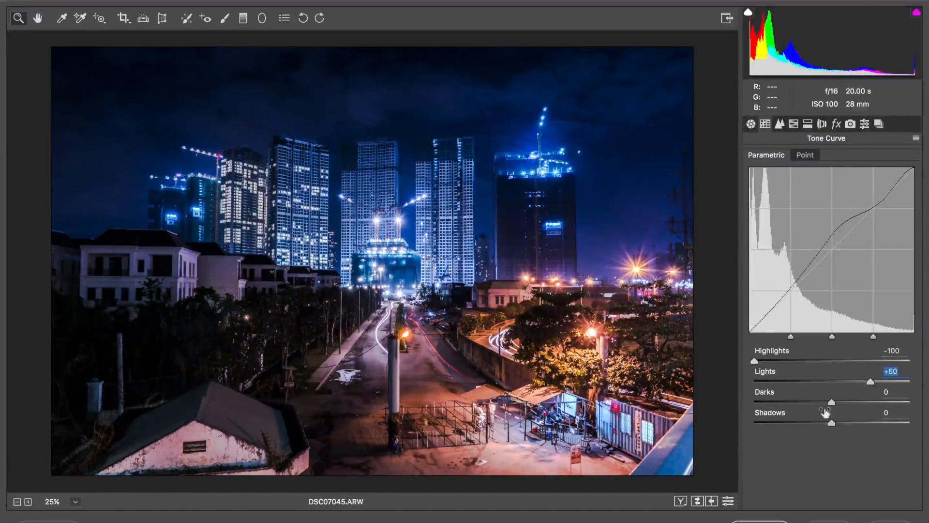
{"action": "mouse_move", "coordinate": [831, 403]}
{"action": "left_mouse_down"}
{"action": "mouse_move", "coordinate": [822, 400]}
{"action": "mouse_move", "coordinate": [832, 403]}
{"action": "left_mouse_up"}
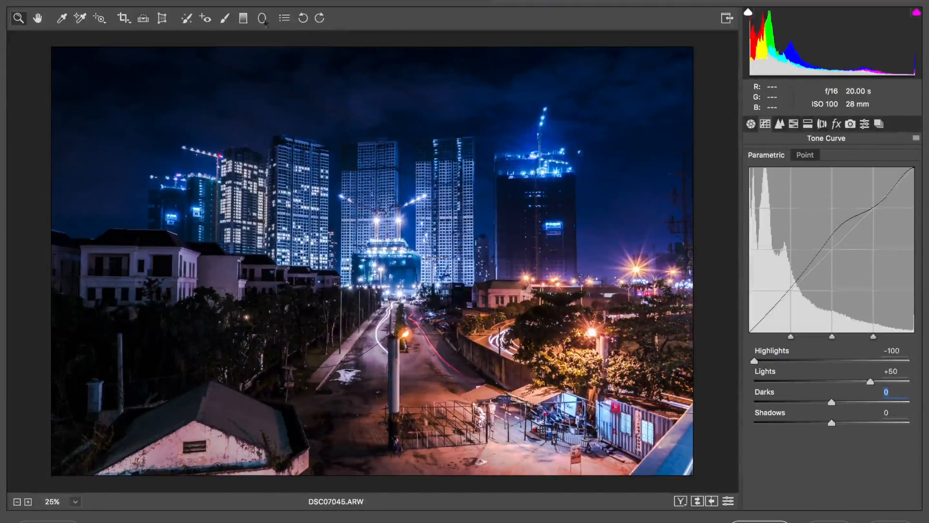
Step: Pick the Adjustment Brush with Exposure -1.50 and paint over the trees on the right side
{"action": "left_click", "coordinate": [224, 17]}
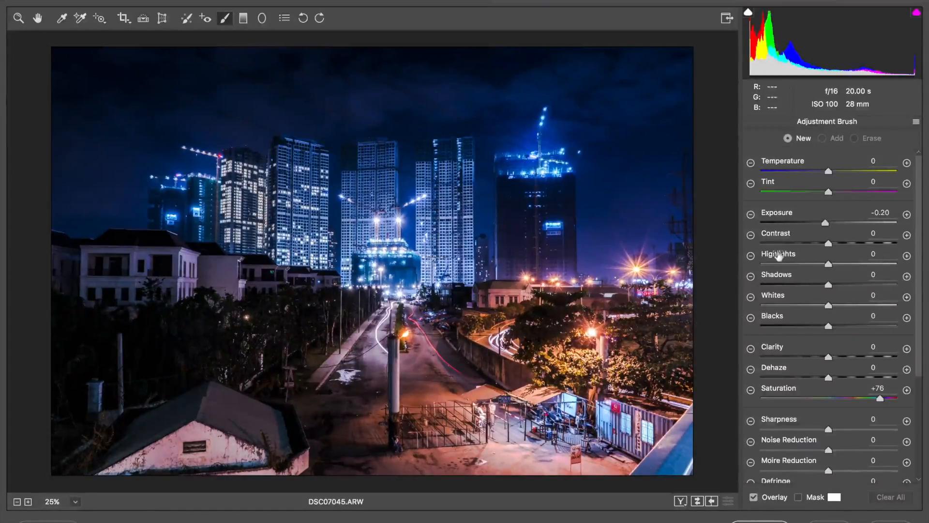
{"action": "left_click", "coordinate": [750, 214]}
{"action": "left_click", "coordinate": [751, 214]}
{"action": "left_click", "coordinate": [751, 214]}
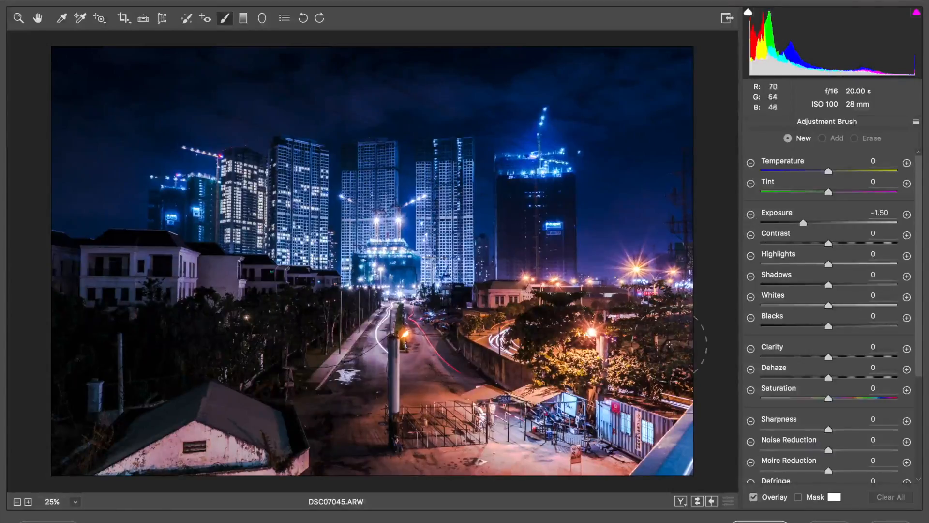
{"action": "mouse_move", "coordinate": [566, 346]}
{"action": "left_mouse_down"}
{"action": "mouse_move", "coordinate": [609, 361]}
{"action": "mouse_move", "coordinate": [629, 402]}
{"action": "mouse_move", "coordinate": [580, 367]}
{"action": "mouse_move", "coordinate": [499, 334]}
{"action": "mouse_move", "coordinate": [624, 291]}
{"action": "mouse_move", "coordinate": [672, 319]}
{"action": "mouse_move", "coordinate": [677, 411]}
{"action": "mouse_move", "coordinate": [658, 436]}
{"action": "mouse_move", "coordinate": [585, 401]}
{"action": "mouse_move", "coordinate": [697, 387]}
{"action": "mouse_move", "coordinate": [720, 426]}
{"action": "mouse_move", "coordinate": [716, 460]}
{"action": "left_mouse_up"}
{"action": "mouse_move", "coordinate": [672, 385]}
{"action": "left_mouse_down"}
{"action": "mouse_move", "coordinate": [506, 326]}
{"action": "mouse_move", "coordinate": [513, 329]}
{"action": "left_mouse_up"}
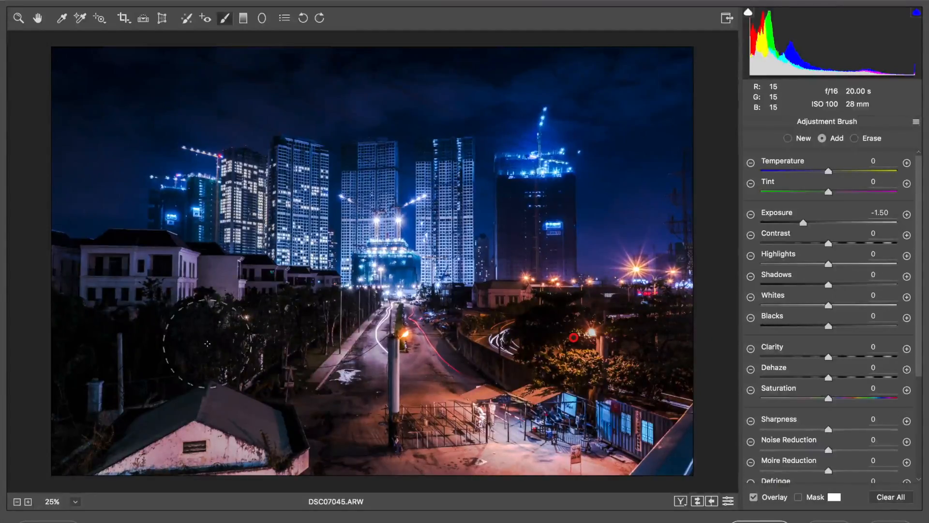
Step: Enlarge the brush, paint over the trees in the lower left, and deepen the mask's exposure to -1.75
{"action": "key", "text": "bracketright"}
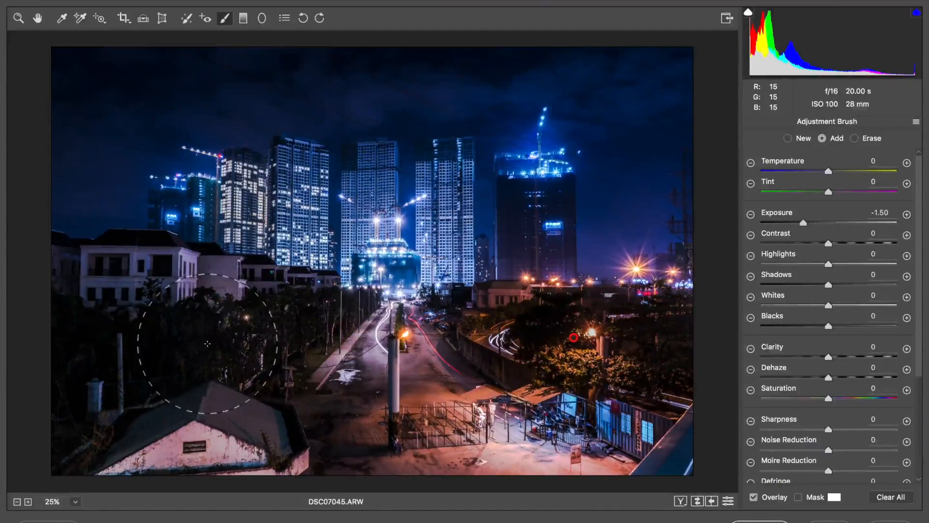
{"action": "mouse_move", "coordinate": [108, 323]}
{"action": "left_mouse_down"}
{"action": "mouse_move", "coordinate": [238, 333]}
{"action": "mouse_move", "coordinate": [246, 350]}
{"action": "mouse_move", "coordinate": [204, 422]}
{"action": "mouse_move", "coordinate": [97, 434]}
{"action": "mouse_move", "coordinate": [226, 476]}
{"action": "left_mouse_up"}
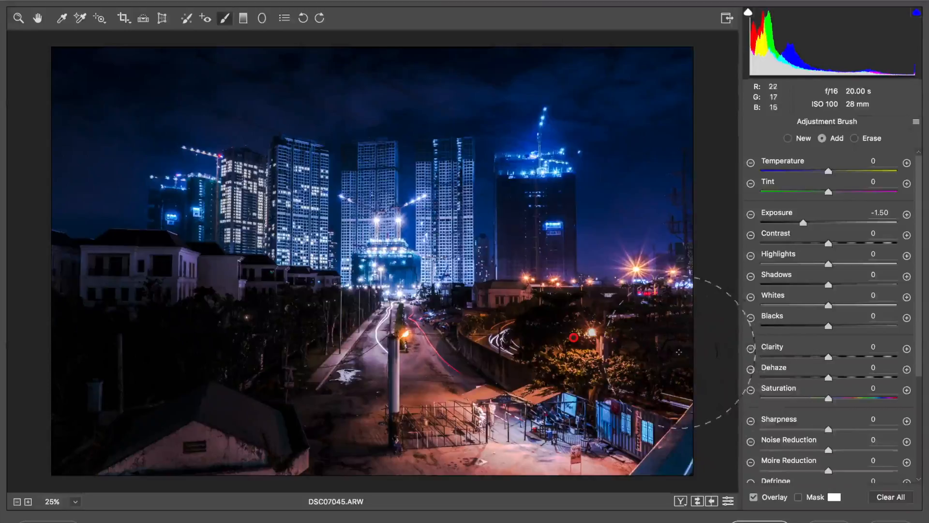
{"action": "key", "text": "bracketleft"}
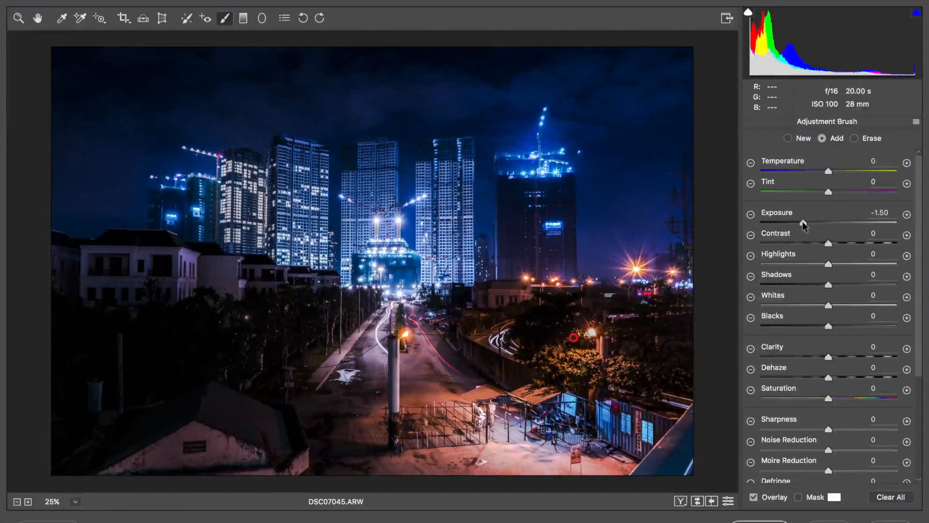
{"action": "mouse_move", "coordinate": [803, 224]}
{"action": "left_mouse_down"}
{"action": "mouse_move", "coordinate": [791, 224]}
{"action": "mouse_move", "coordinate": [798, 223]}
{"action": "left_mouse_up"}
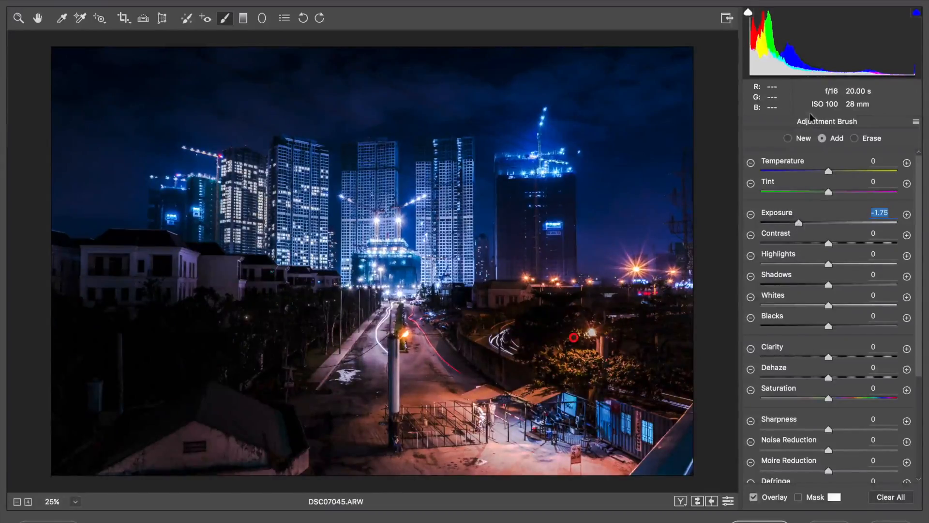
Step: Paint a new Exposure -1.75 mask over the trees around the right streetlight, set its Highlights to +2, and enlarge the brush
{"action": "left_click", "coordinate": [788, 139]}
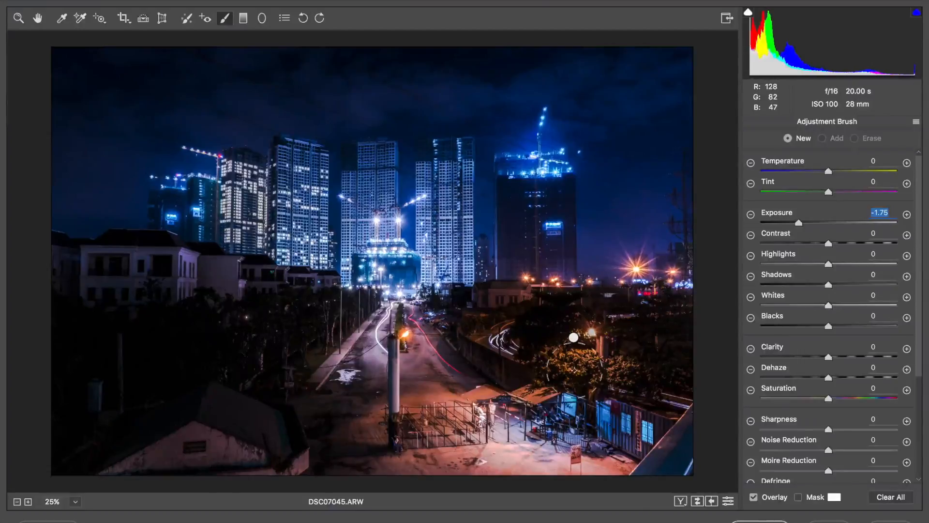
{"action": "left_click", "coordinate": [584, 356]}
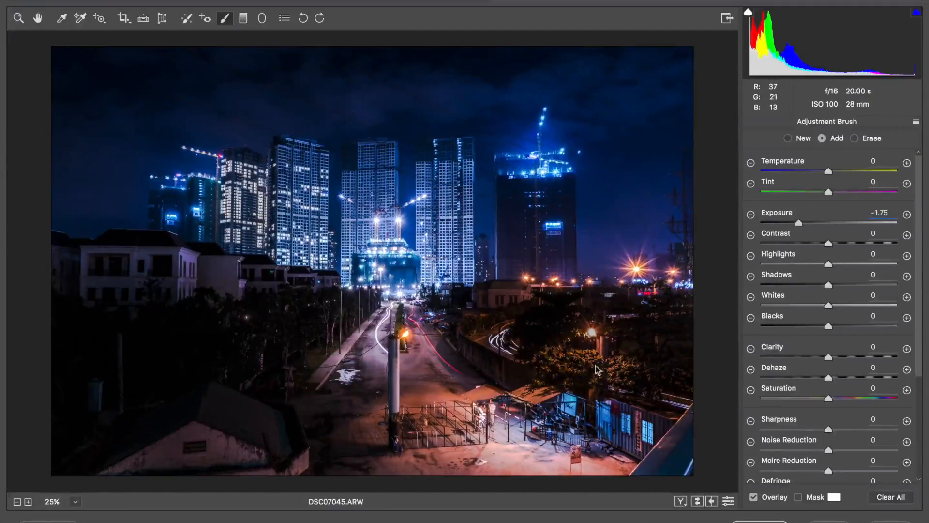
{"action": "mouse_move", "coordinate": [617, 366]}
{"action": "left_mouse_down"}
{"action": "mouse_move", "coordinate": [548, 374]}
{"action": "mouse_move", "coordinate": [611, 329]}
{"action": "left_mouse_up"}
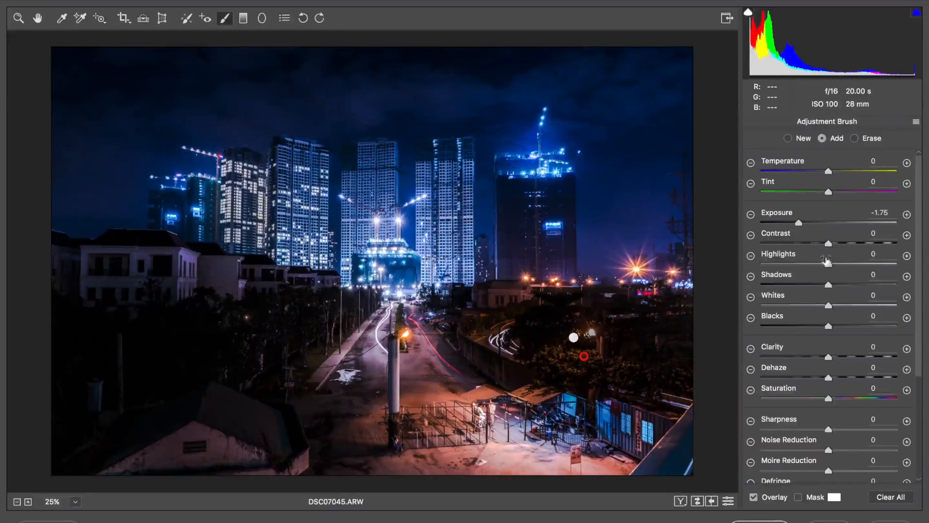
{"action": "mouse_move", "coordinate": [829, 266]}
{"action": "left_mouse_down"}
{"action": "mouse_move", "coordinate": [814, 267]}
{"action": "mouse_move", "coordinate": [830, 267]}
{"action": "left_mouse_up"}
{"action": "key", "text": "bracketright"}
{"action": "key", "text": "bracketright"}
{"action": "key", "text": "bracketright"}
{"action": "key", "text": "bracketright"}
{"action": "key", "text": "bracketright"}
{"action": "key", "text": "bracketright"}
{"action": "key", "text": "bracketright"}
{"action": "key", "text": "bracketright"}
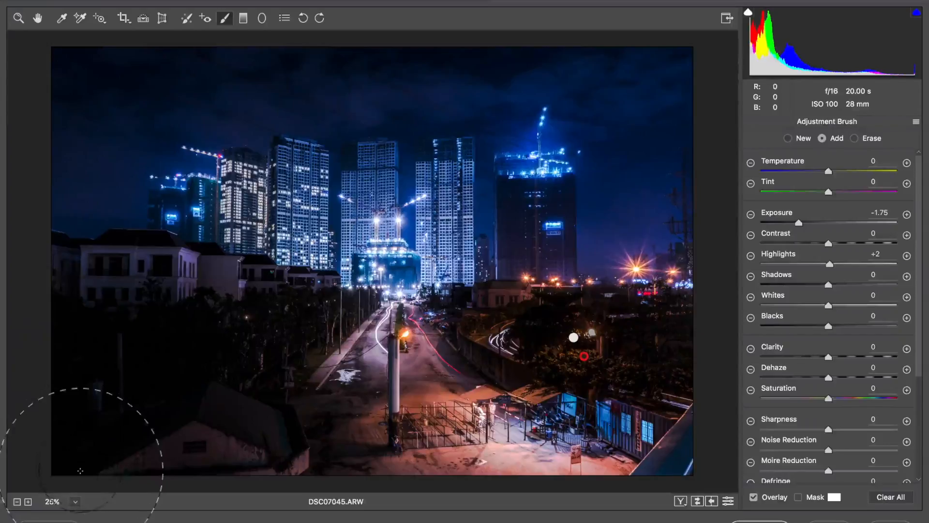
Step: Toggle the preview on and off to compare the adjustments with the original
{"action": "key", "text": "p"}
{"action": "key", "text": "p"}
{"action": "key", "text": "p"}
{"action": "key", "text": "p"}
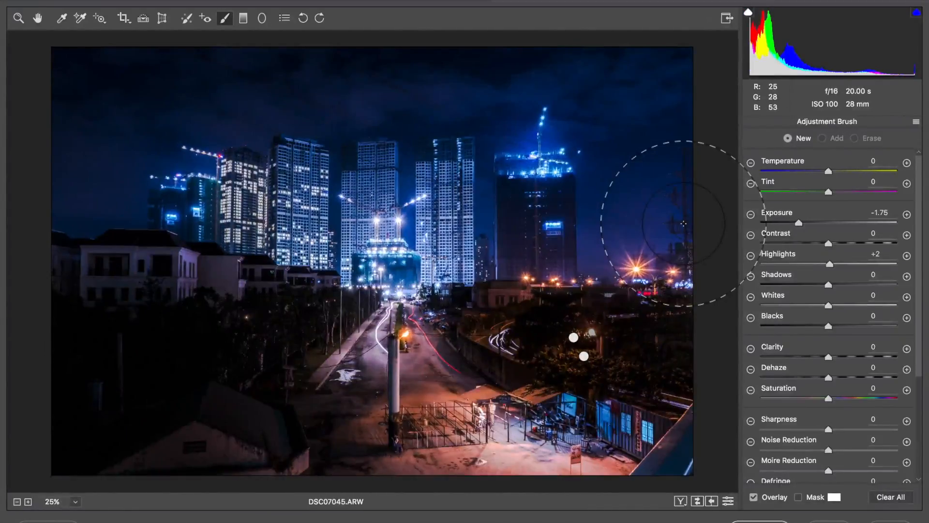
{"action": "key", "text": "p"}
{"action": "key", "text": "p"}
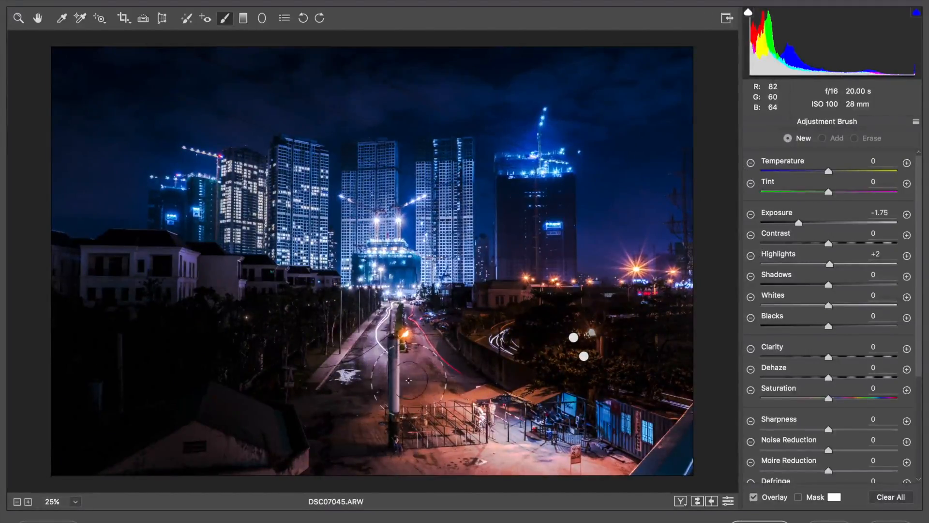
Step: Paint a new mask over the road in the middle and set its Exposure +1.00, Shadows +26, Blacks -8, Clarity +13
{"action": "left_click", "coordinate": [907, 215]}
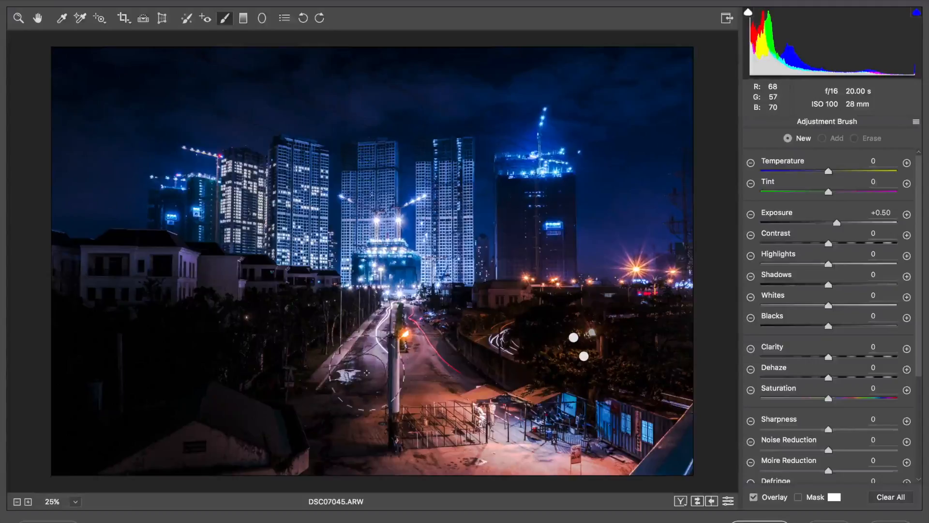
{"action": "mouse_move", "coordinate": [367, 373]}
{"action": "left_mouse_down"}
{"action": "mouse_move", "coordinate": [359, 444]}
{"action": "mouse_move", "coordinate": [373, 464]}
{"action": "mouse_move", "coordinate": [347, 409]}
{"action": "mouse_move", "coordinate": [345, 423]}
{"action": "mouse_move", "coordinate": [343, 388]}
{"action": "mouse_move", "coordinate": [366, 427]}
{"action": "mouse_move", "coordinate": [350, 388]}
{"action": "mouse_move", "coordinate": [358, 435]}
{"action": "left_mouse_up"}
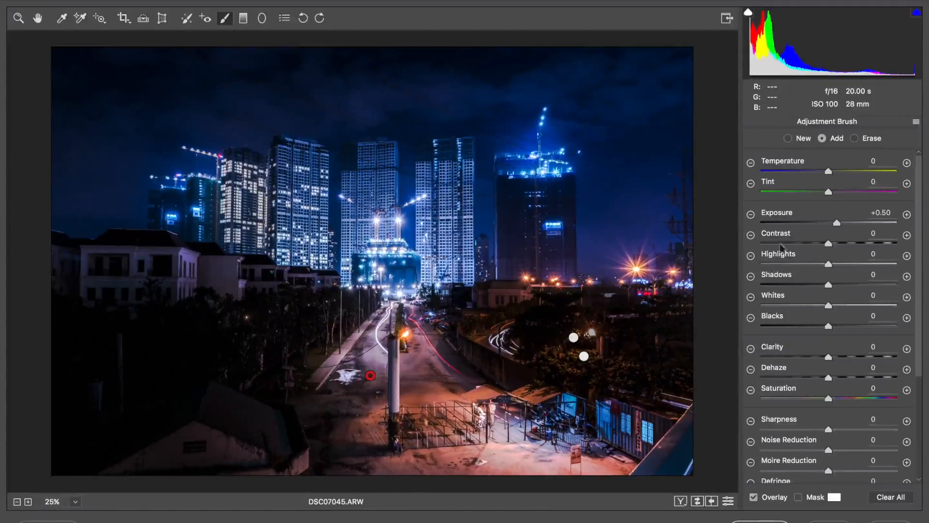
{"action": "mouse_move", "coordinate": [837, 221]}
{"action": "left_mouse_down"}
{"action": "mouse_move", "coordinate": [854, 221]}
{"action": "mouse_move", "coordinate": [845, 222]}
{"action": "left_mouse_up"}
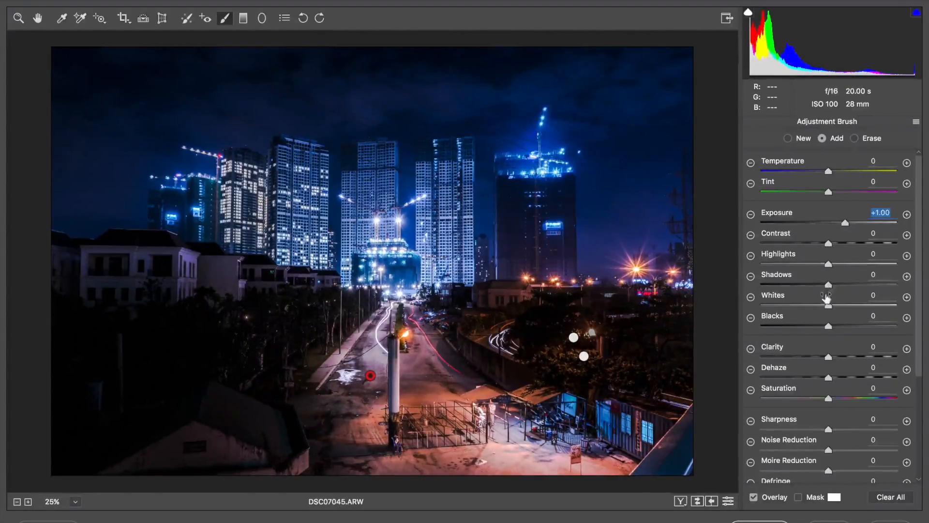
{"action": "mouse_move", "coordinate": [829, 287]}
{"action": "left_mouse_down"}
{"action": "mouse_move", "coordinate": [868, 285]}
{"action": "mouse_move", "coordinate": [845, 285]}
{"action": "left_mouse_up"}
{"action": "left_click_drag", "start_coordinate": [829, 328], "coordinate": [823, 327]}
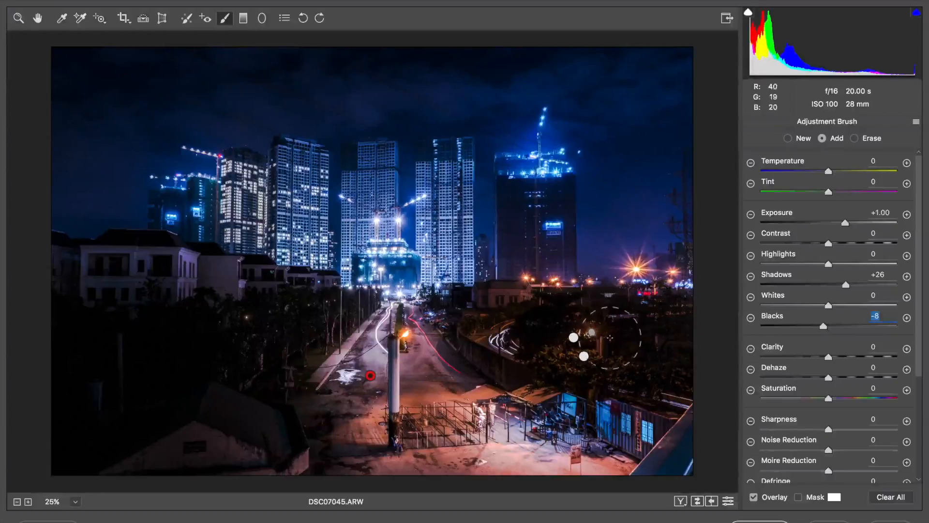
{"action": "mouse_move", "coordinate": [828, 357]}
{"action": "left_mouse_down"}
{"action": "mouse_move", "coordinate": [849, 358]}
{"action": "mouse_move", "coordinate": [838, 358]}
{"action": "left_mouse_up"}
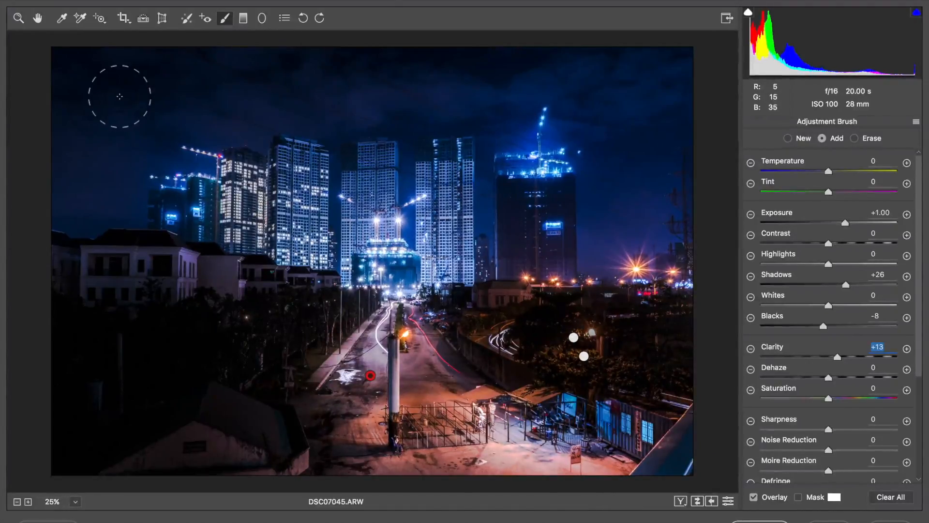
Step: Start a new mask with Clarity +25 and paint across the sky
{"action": "left_click", "coordinate": [788, 138]}
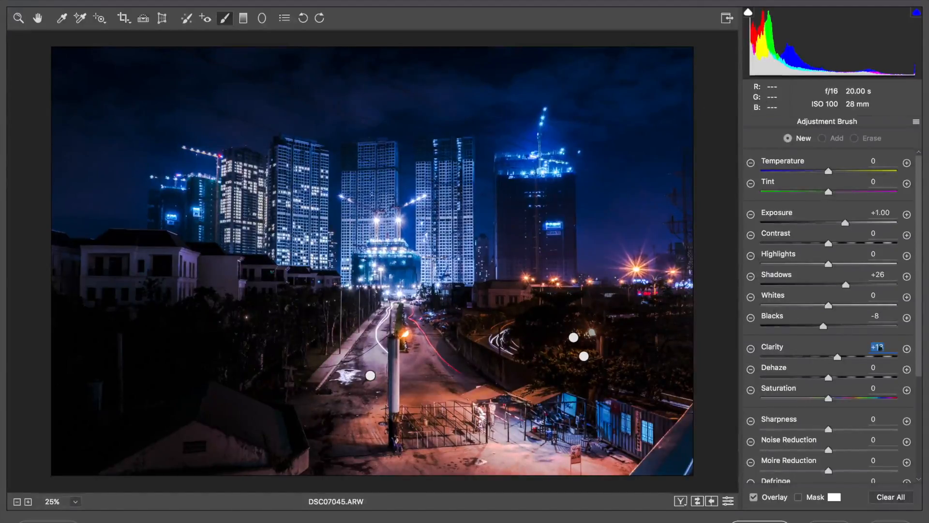
{"action": "left_click", "coordinate": [907, 348]}
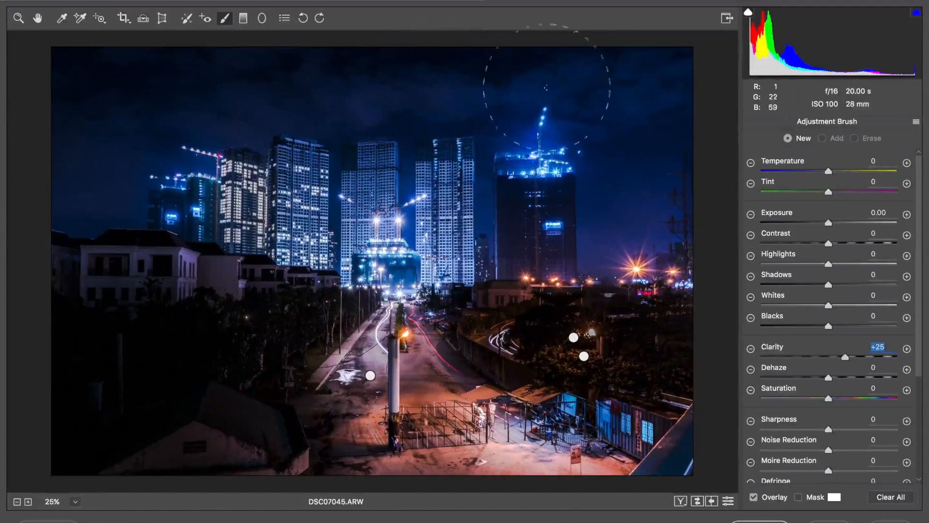
{"action": "left_click_drag", "start_coordinate": [645, 108], "coordinate": [511, 91]}
{"action": "mouse_move", "coordinate": [370, 97]}
{"action": "left_mouse_down"}
{"action": "mouse_move", "coordinate": [166, 94]}
{"action": "mouse_move", "coordinate": [83, 170]}
{"action": "mouse_move", "coordinate": [141, 87]}
{"action": "mouse_move", "coordinate": [566, 62]}
{"action": "mouse_move", "coordinate": [667, 102]}
{"action": "mouse_move", "coordinate": [647, 232]}
{"action": "mouse_move", "coordinate": [652, 102]}
{"action": "mouse_move", "coordinate": [502, 70]}
{"action": "mouse_move", "coordinate": [208, 96]}
{"action": "mouse_move", "coordinate": [85, 93]}
{"action": "mouse_move", "coordinate": [73, 164]}
{"action": "left_mouse_up"}
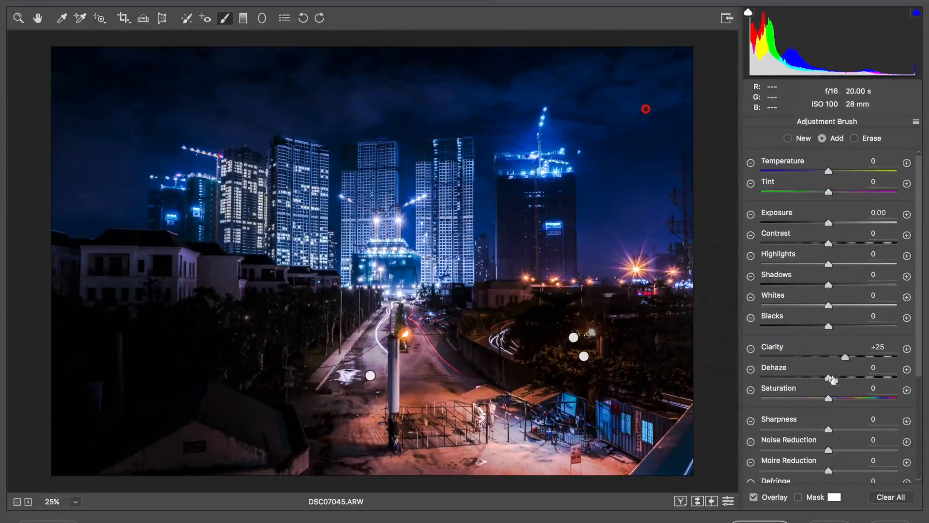
Step: Set the sky mask's Clarity to +57 and Saturation to -15
{"action": "left_click_drag", "start_coordinate": [844, 358], "coordinate": [878, 358]}
{"action": "left_click_drag", "start_coordinate": [866, 360], "coordinate": [865, 358]}
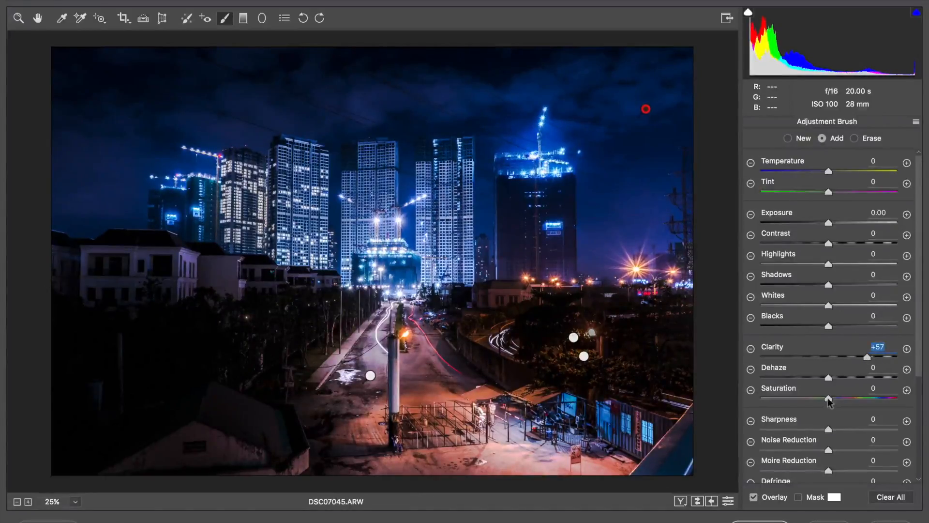
{"action": "left_click_drag", "start_coordinate": [828, 398], "coordinate": [817, 400]}
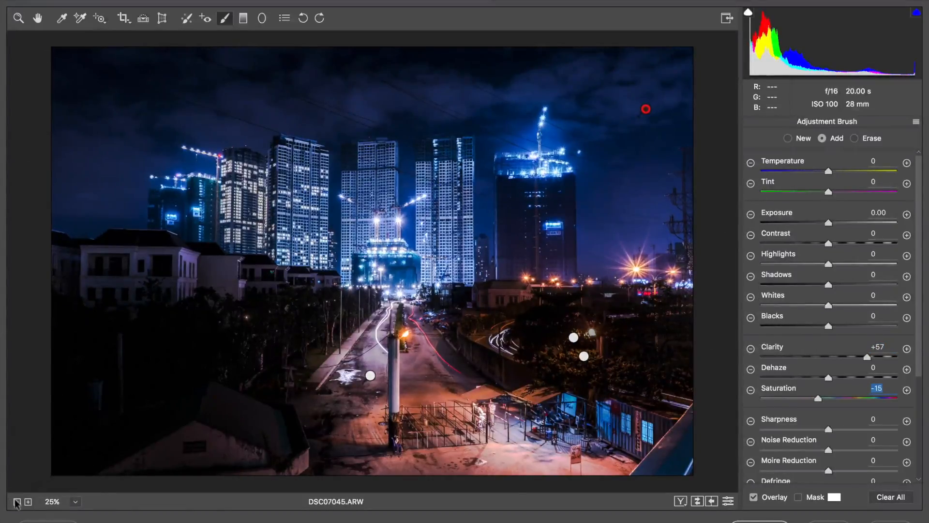
Step: Leave the brush and toggle the preview to compare the whole edit with the original
{"action": "left_click", "coordinate": [18, 19]}
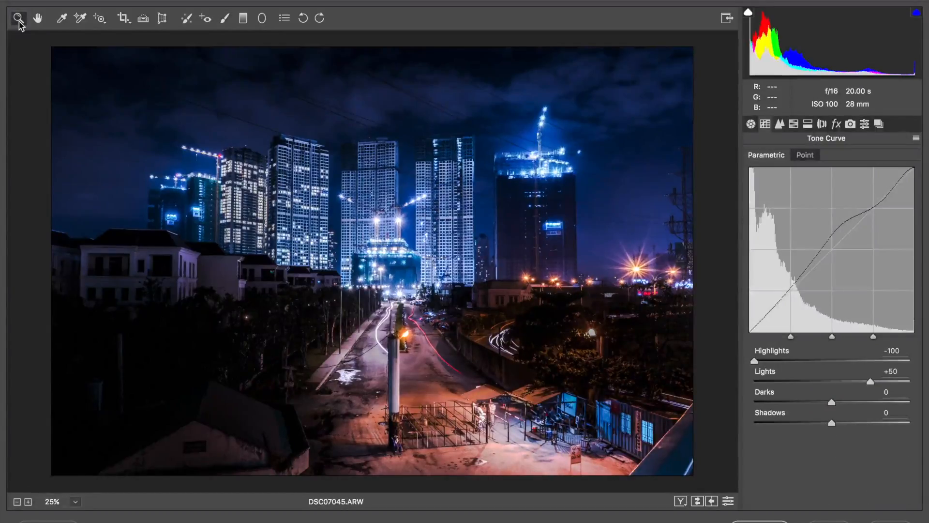
{"action": "key", "text": "p"}
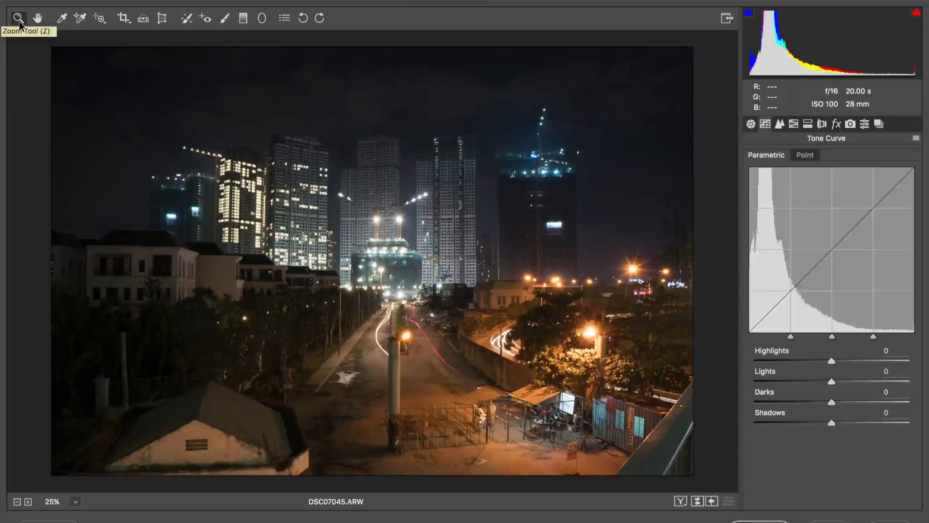
{"action": "key", "text": "p"}
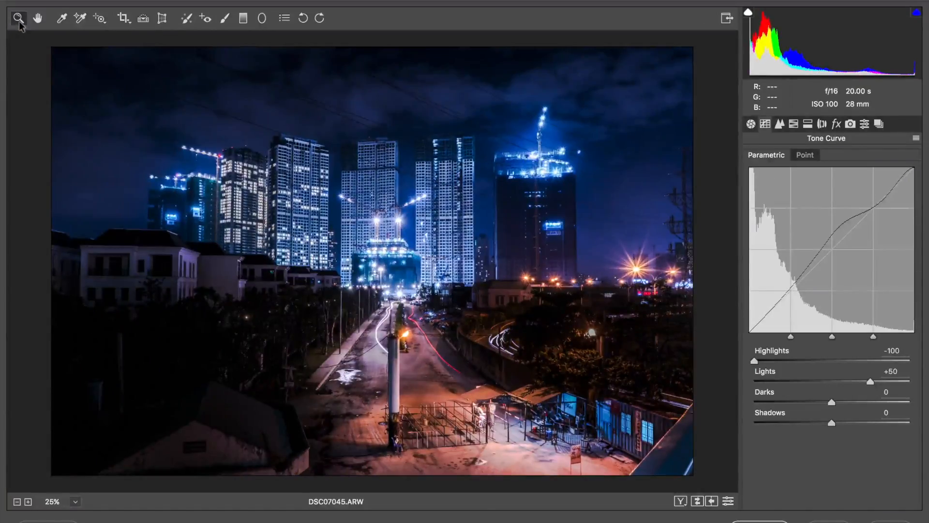
{"action": "key", "text": "p"}
{"action": "key", "text": "p"}
Step: Start a new Shadows +25 mask with a smaller brush and paint over the tall building right of center
{"action": "left_click", "coordinate": [226, 20]}
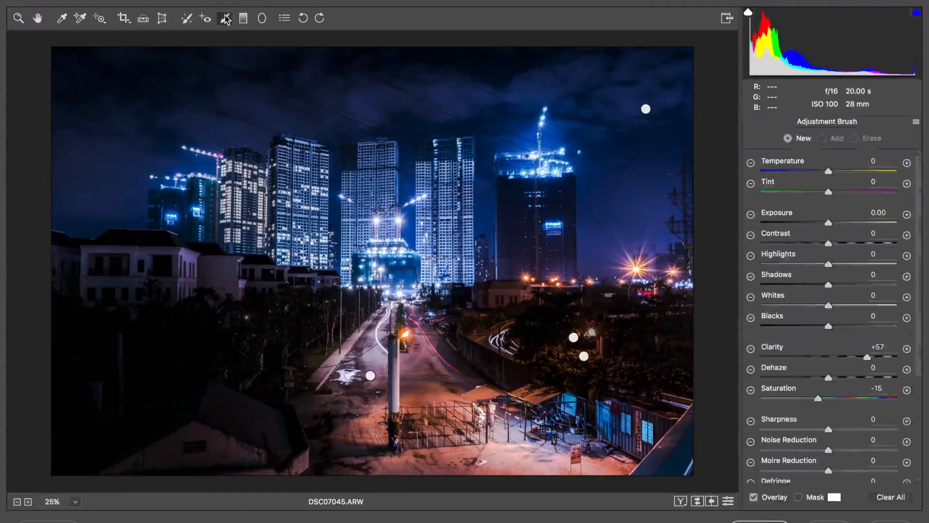
{"action": "left_click", "coordinate": [907, 277]}
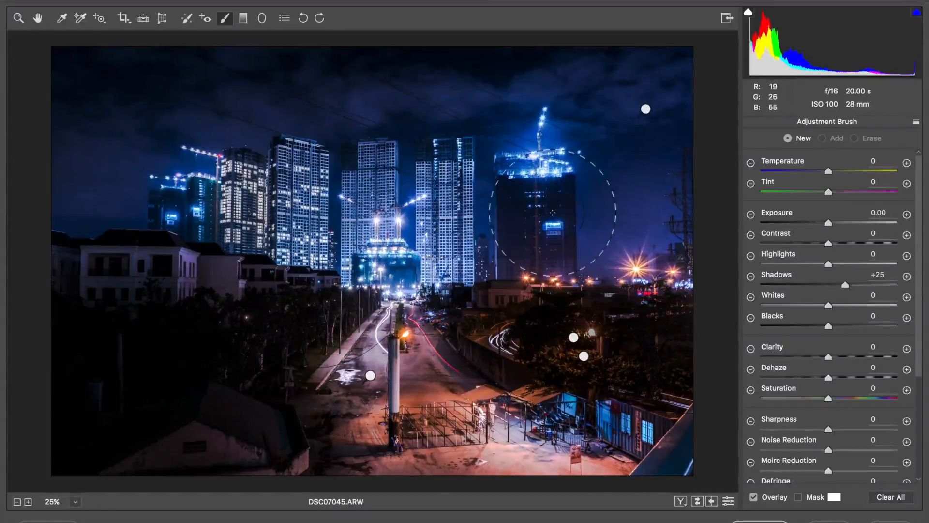
{"action": "key", "text": "bracketleft"}
{"action": "key", "text": "bracketleft"}
{"action": "key", "text": "bracketleft"}
{"action": "key", "text": "bracketright"}
{"action": "key", "text": "bracketleft"}
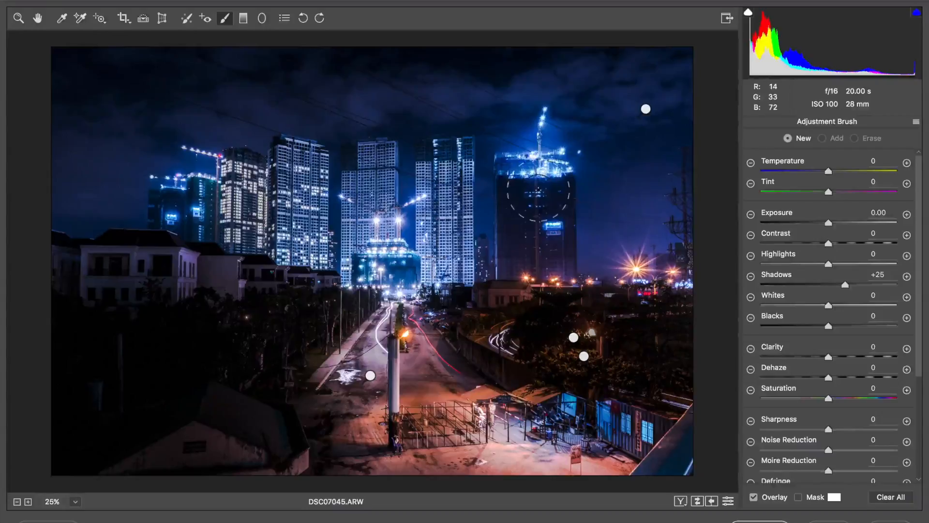
{"action": "left_click_drag", "start_coordinate": [537, 192], "coordinate": [531, 249]}
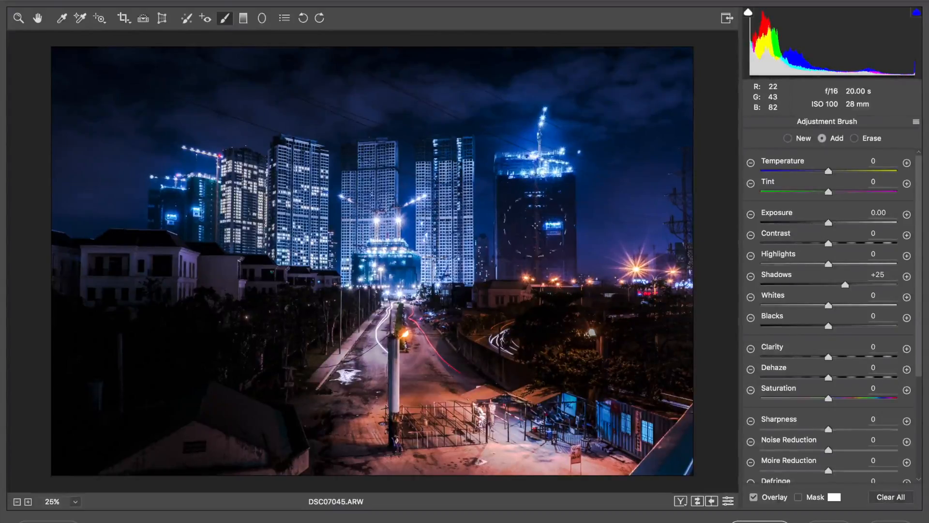
{"action": "left_click_drag", "start_coordinate": [532, 213], "coordinate": [538, 198]}
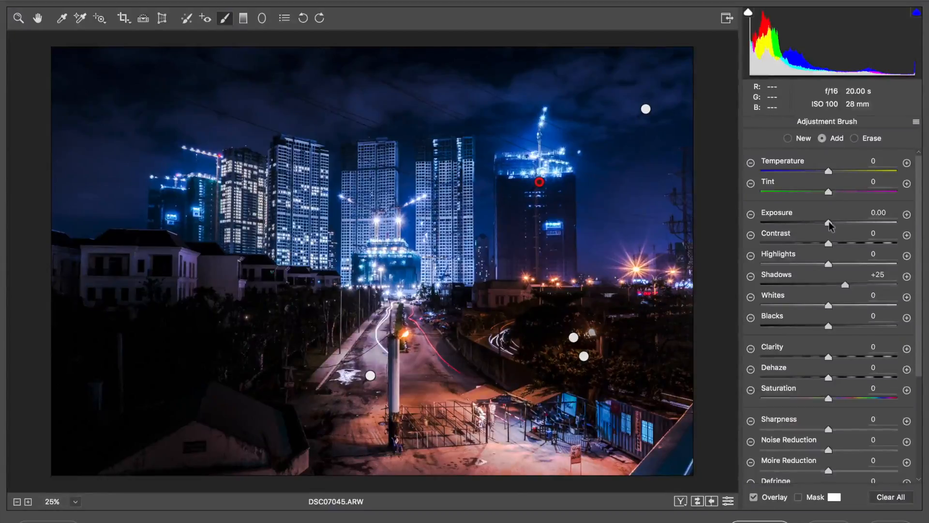
Step: Set the building mask's Exposure to +0.35 and Clarity to +54, and add a stroke on the buildings at left
{"action": "mouse_move", "coordinate": [830, 224]}
{"action": "left_mouse_down"}
{"action": "mouse_move", "coordinate": [842, 225]}
{"action": "mouse_move", "coordinate": [834, 223]}
{"action": "left_mouse_up"}
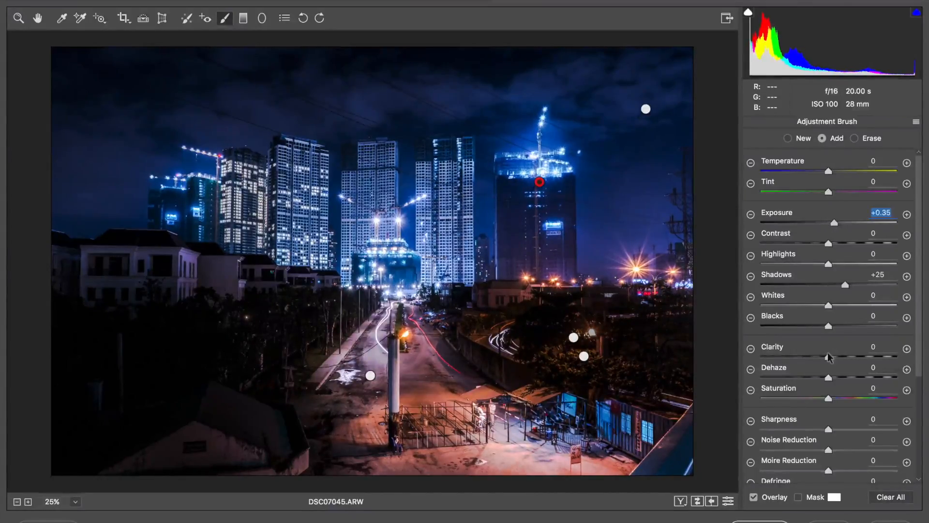
{"action": "left_click_drag", "start_coordinate": [829, 356], "coordinate": [864, 348]}
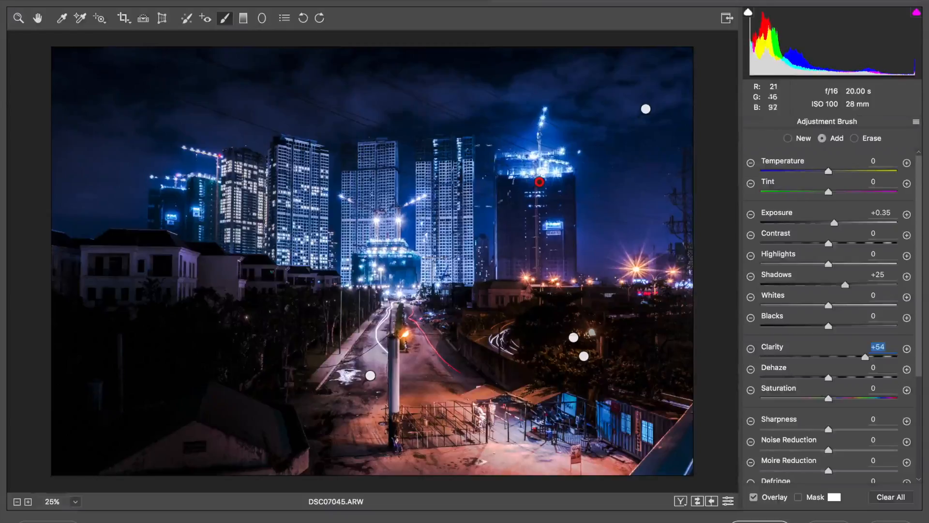
{"action": "left_click_drag", "start_coordinate": [182, 214], "coordinate": [185, 222]}
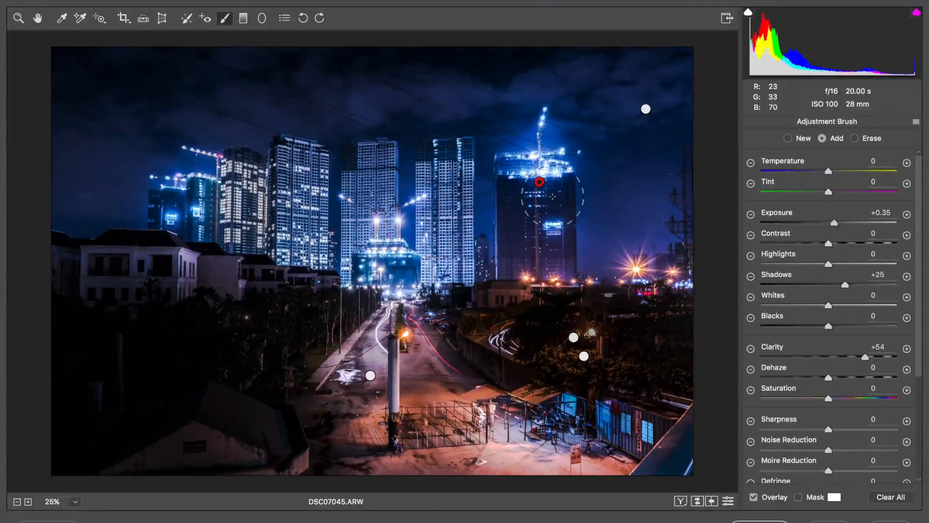
Step: Select the building mask, erase its spill into the sky around the building, and raise its exposure slightly
{"action": "left_click", "coordinate": [788, 139]}
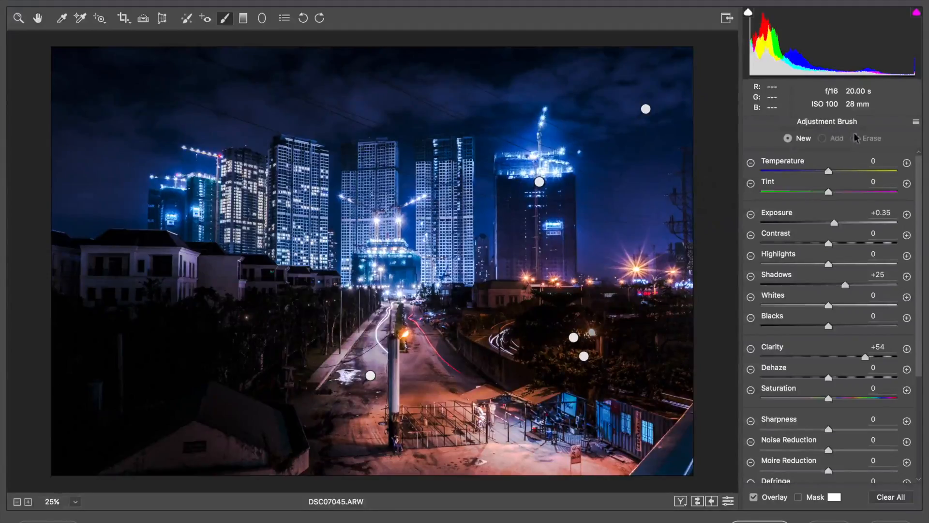
{"action": "left_click", "coordinate": [538, 182]}
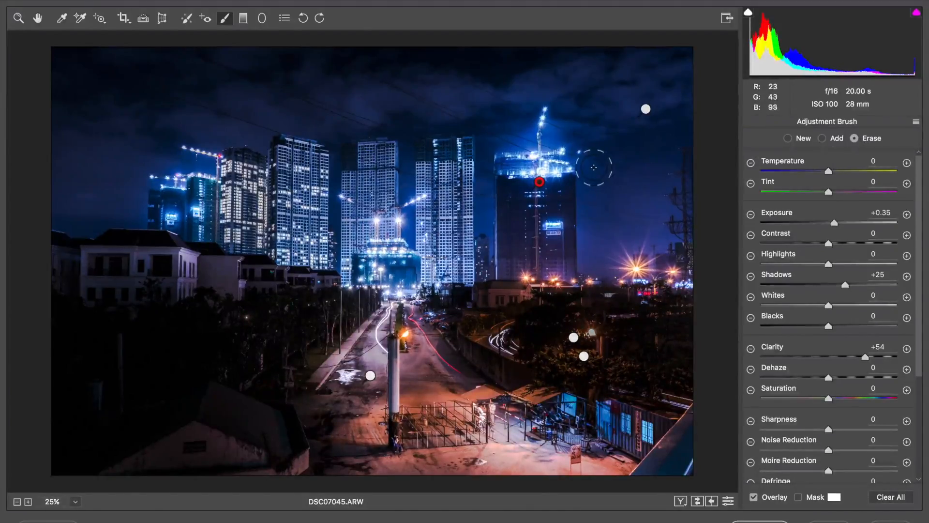
{"action": "left_click_drag", "start_coordinate": [598, 166], "coordinate": [595, 214]}
{"action": "left_click_drag", "start_coordinate": [587, 281], "coordinate": [588, 277]}
{"action": "left_click_drag", "start_coordinate": [486, 195], "coordinate": [482, 237]}
{"action": "left_click_drag", "start_coordinate": [486, 157], "coordinate": [486, 158]}
{"action": "left_click_drag", "start_coordinate": [835, 223], "coordinate": [842, 223]}
Step: Paint another new mask over the tall building and set its Clarity to +85
{"action": "left_click", "coordinate": [789, 138]}
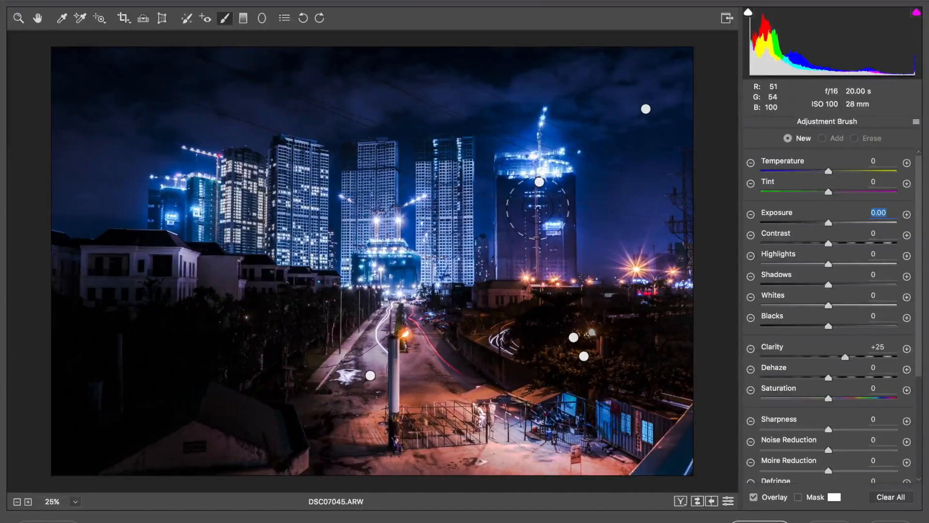
{"action": "left_click", "coordinate": [538, 208]}
{"action": "left_click_drag", "start_coordinate": [538, 208], "coordinate": [533, 275]}
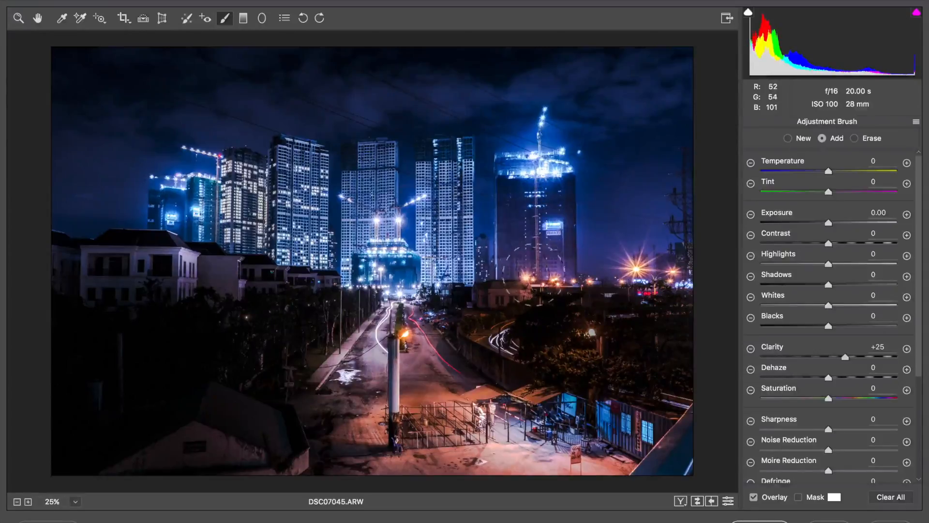
{"action": "left_click_drag", "start_coordinate": [535, 203], "coordinate": [536, 205]}
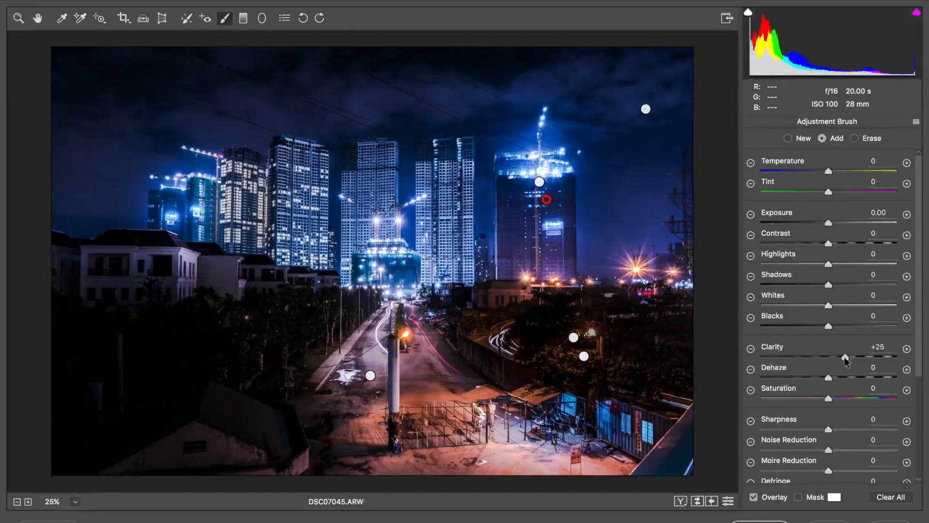
{"action": "left_click_drag", "start_coordinate": [845, 359], "coordinate": [884, 350]}
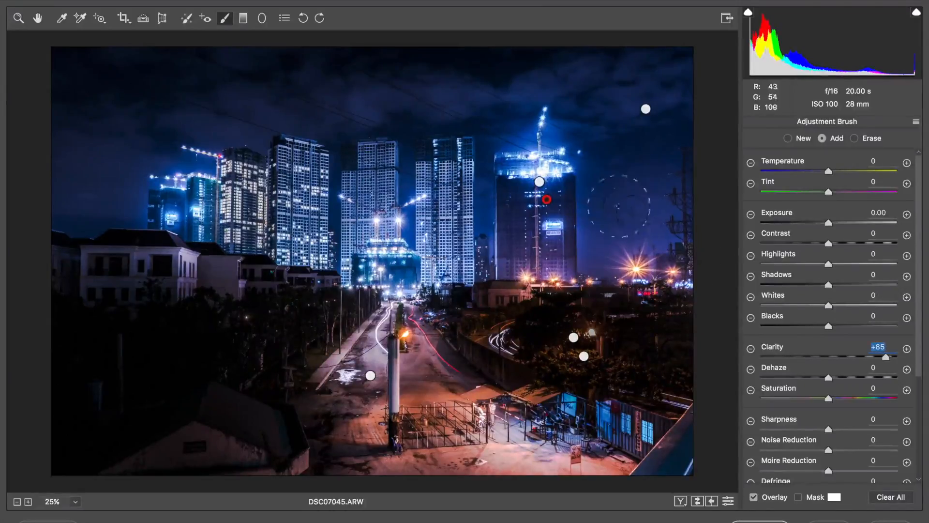
Step: Toggle the preview on and off to compare the edits with the original
{"action": "key", "text": "p"}
{"action": "key", "text": "p"}
{"action": "key", "text": "p"}
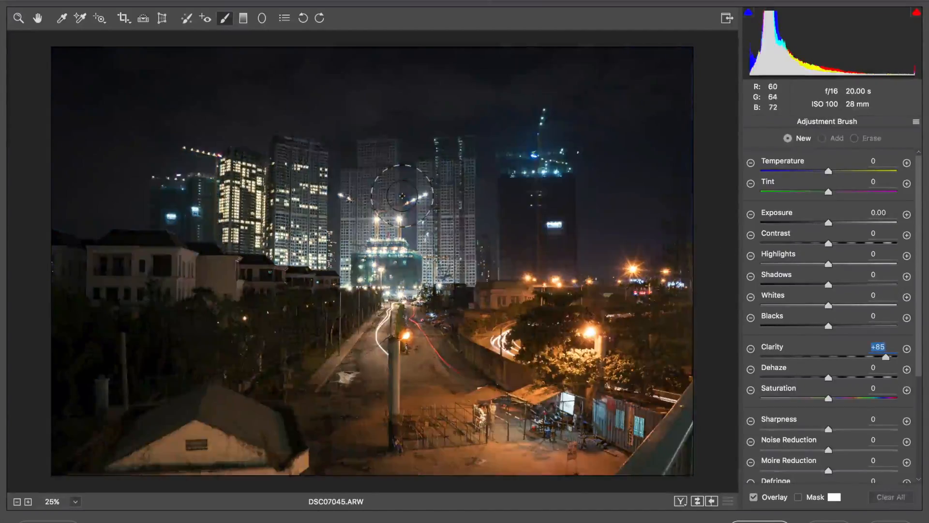
{"action": "key", "text": "p"}
{"action": "key", "text": "p"}
{"action": "key", "text": "p"}
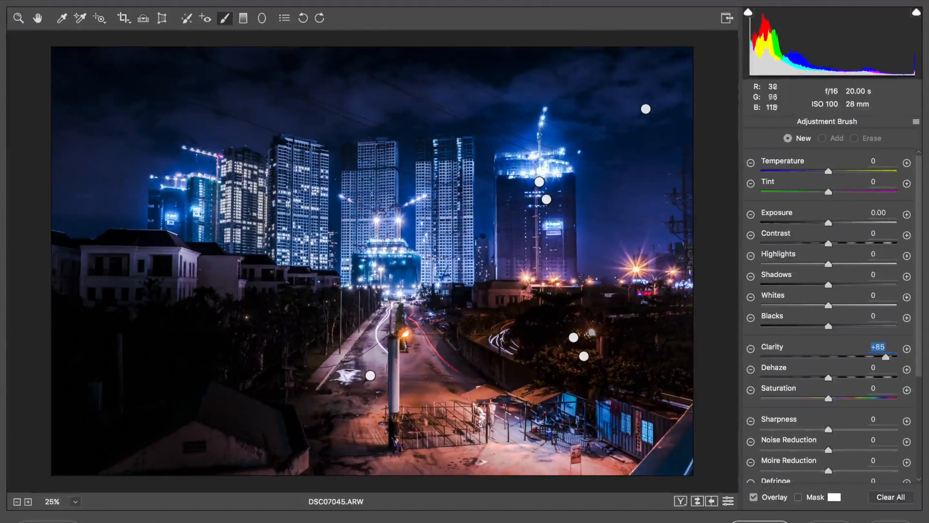
Step: Select the tall building's mask and set its Highlights to -100
{"action": "mouse_move", "coordinate": [828, 264]}
{"action": "left_mouse_down"}
{"action": "mouse_move", "coordinate": [805, 264]}
{"action": "mouse_move", "coordinate": [833, 262]}
{"action": "mouse_move", "coordinate": [818, 259]}
{"action": "left_mouse_up"}
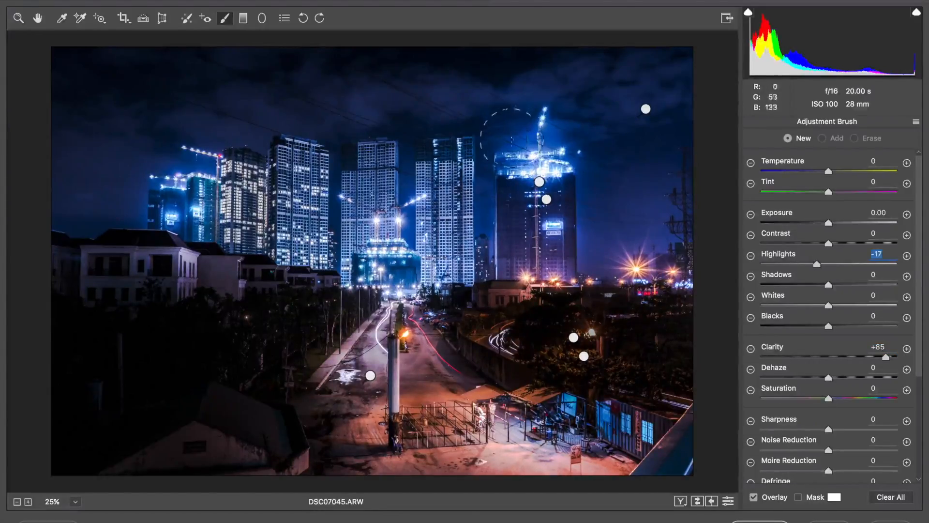
{"action": "left_click", "coordinate": [539, 181]}
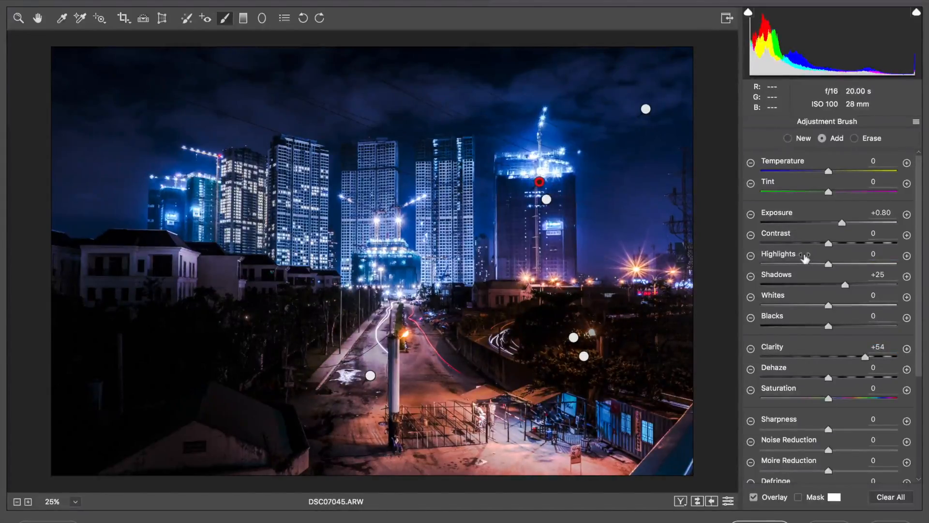
{"action": "left_click_drag", "start_coordinate": [829, 264], "coordinate": [733, 249]}
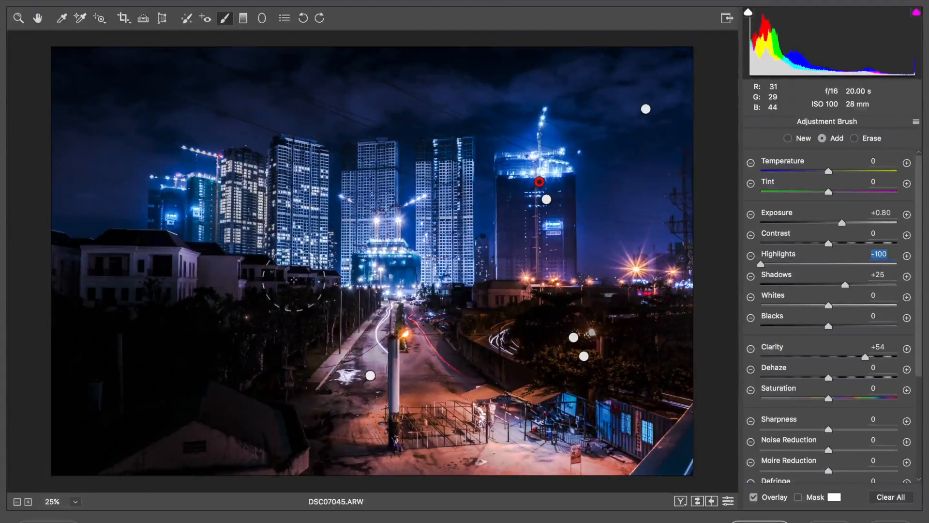
Step: Return to the Basic panel and lower the global Highlights to -93
{"action": "left_click", "coordinate": [18, 19]}
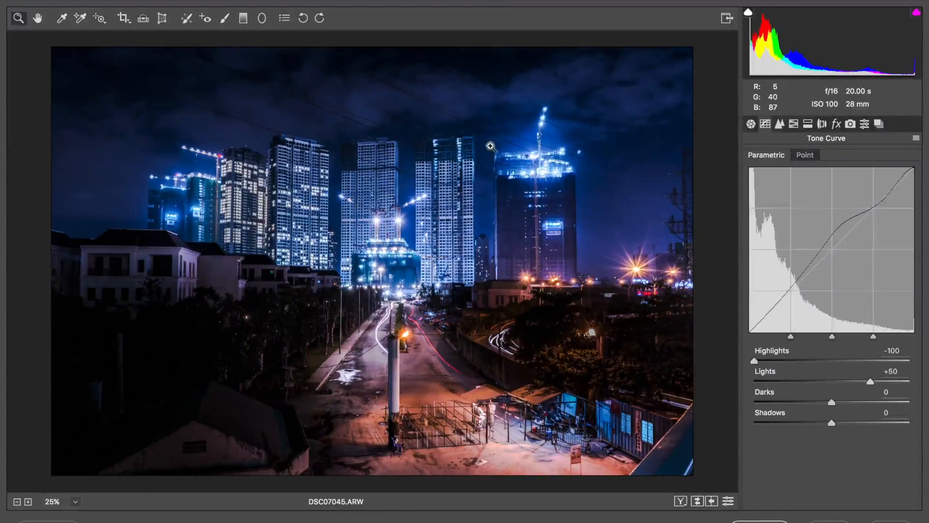
{"action": "left_click", "coordinate": [751, 125]}
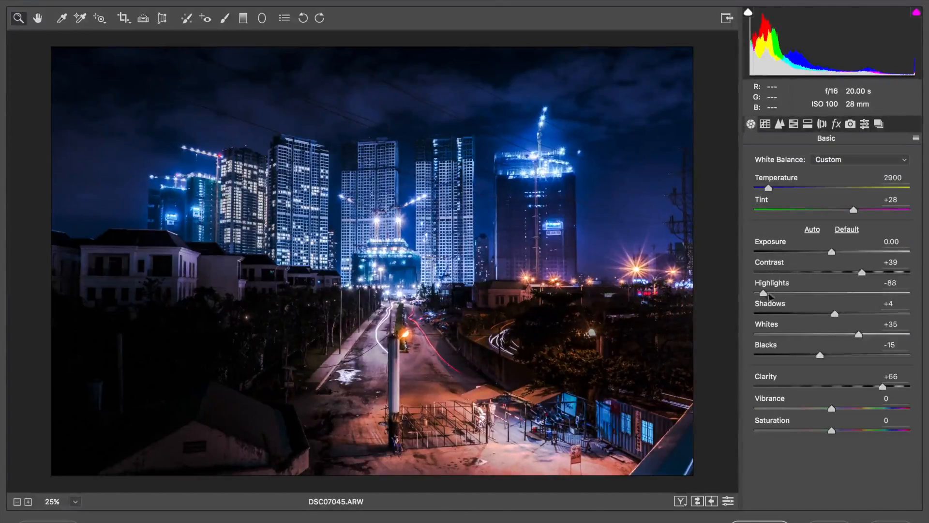
{"action": "left_click_drag", "start_coordinate": [764, 293], "coordinate": [760, 291]}
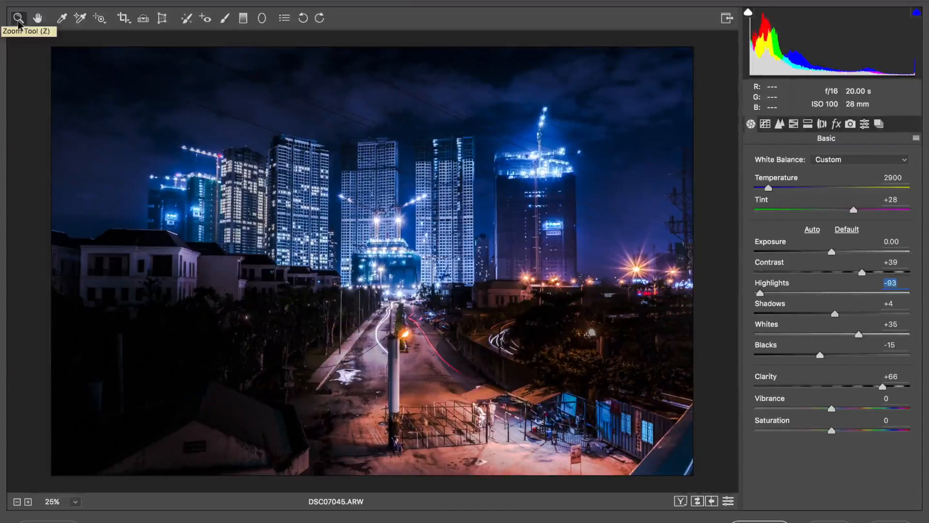
Step: Paint a new adjustment brush mask with Saturation -25 over the trees on the right
{"action": "left_click", "coordinate": [225, 18]}
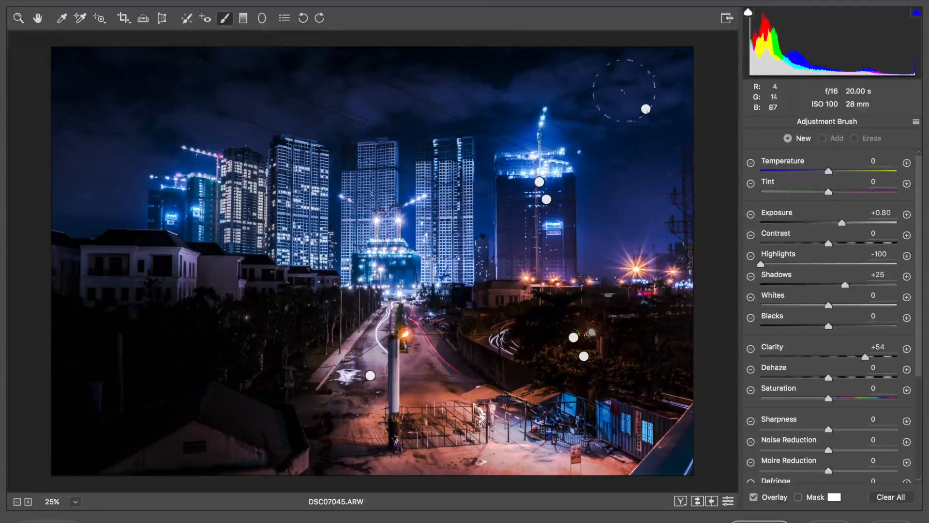
{"action": "left_click", "coordinate": [750, 390]}
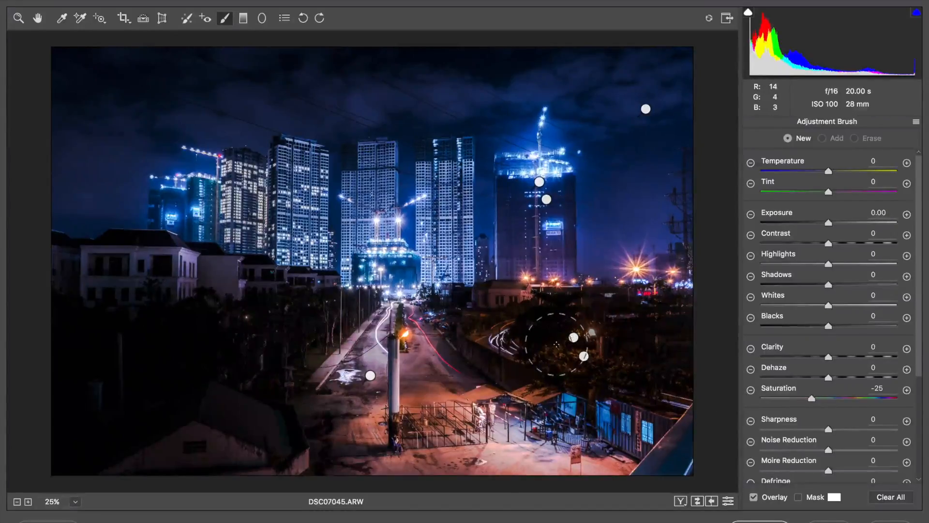
{"action": "left_click_drag", "start_coordinate": [539, 344], "coordinate": [670, 378]}
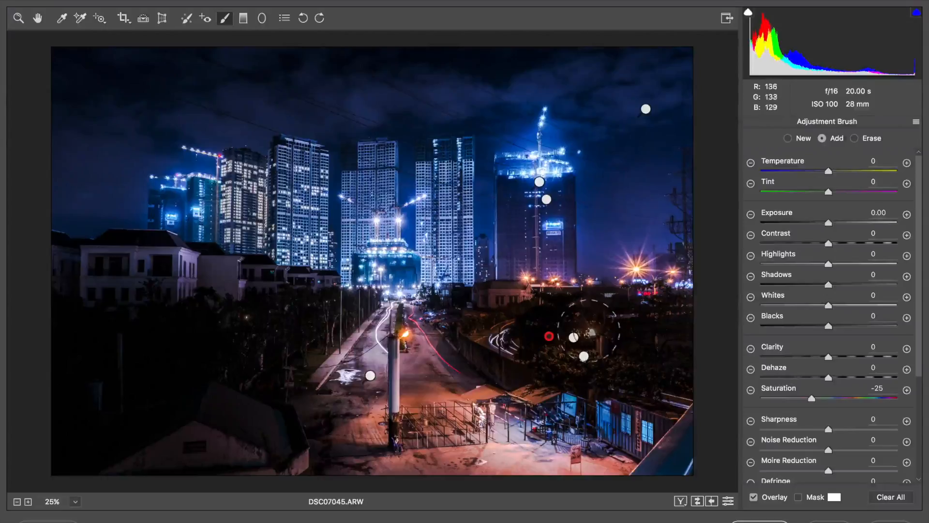
Step: Select the darkened tree mask and set its Saturation to -34
{"action": "left_click", "coordinate": [573, 337]}
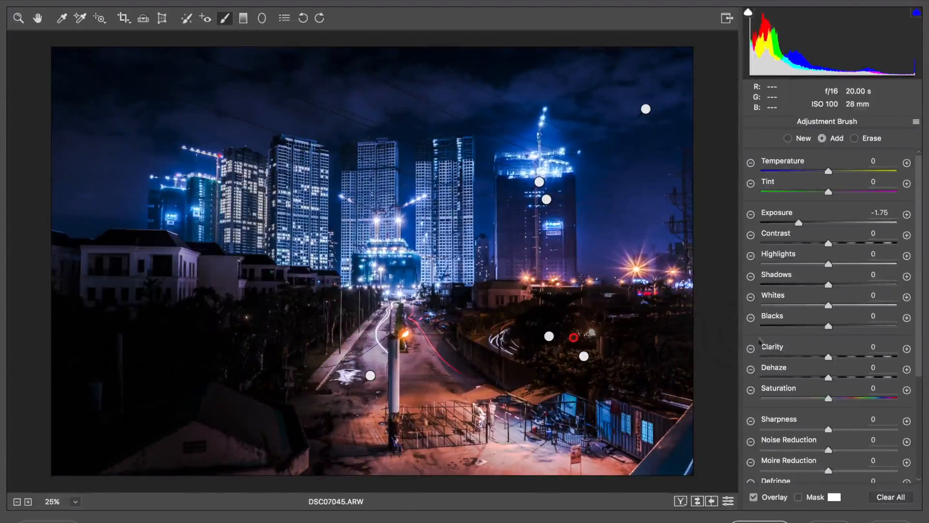
{"action": "mouse_move", "coordinate": [829, 401]}
{"action": "left_mouse_down"}
{"action": "mouse_move", "coordinate": [772, 398]}
{"action": "mouse_move", "coordinate": [805, 397]}
{"action": "left_mouse_up"}
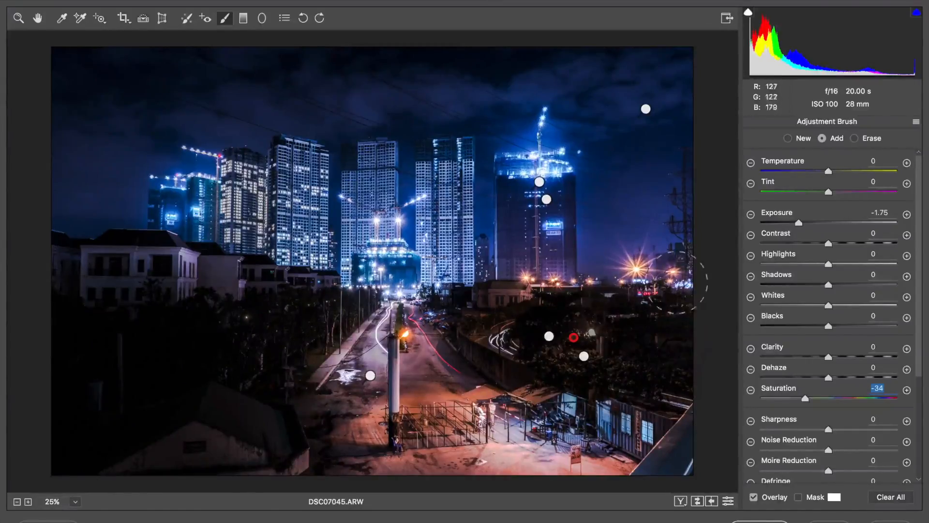
{"action": "left_click", "coordinate": [27, 20]}
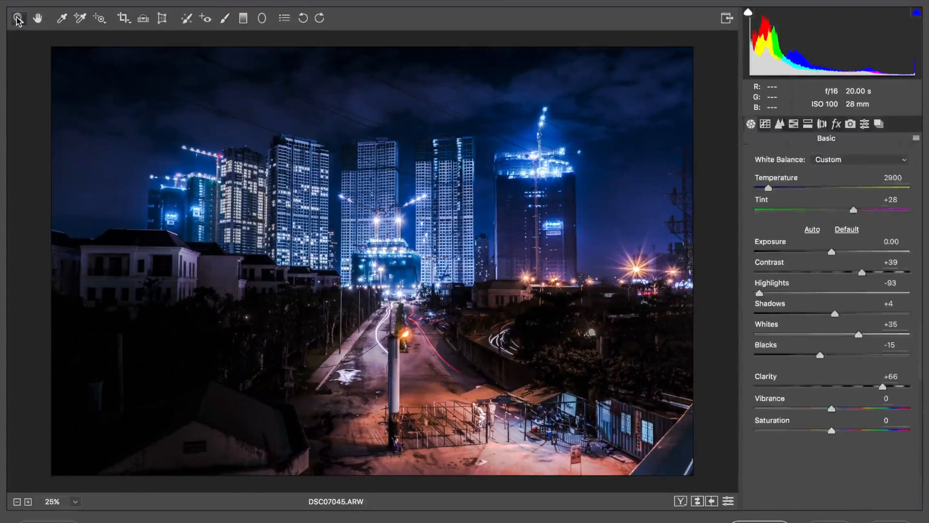
Step: Switch the preview off and on repeatedly to compare the edited photo with the original
{"action": "key", "text": "p"}
{"action": "key", "text": "p"}
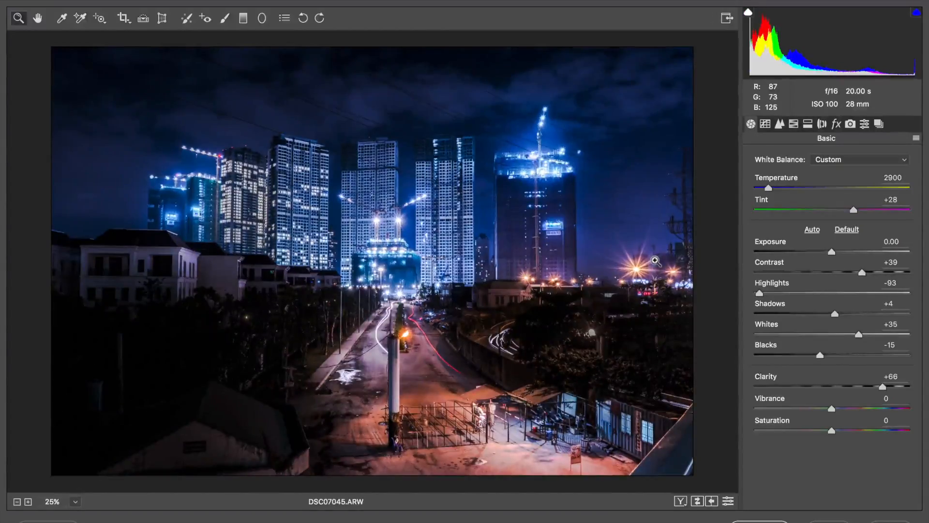
{"action": "key", "text": "p"}
{"action": "key", "text": "p"}
Step: Draw a Radial Filter with Exposure -1.00 affecting the outside, placed around the city skyline
{"action": "left_click", "coordinate": [261, 19]}
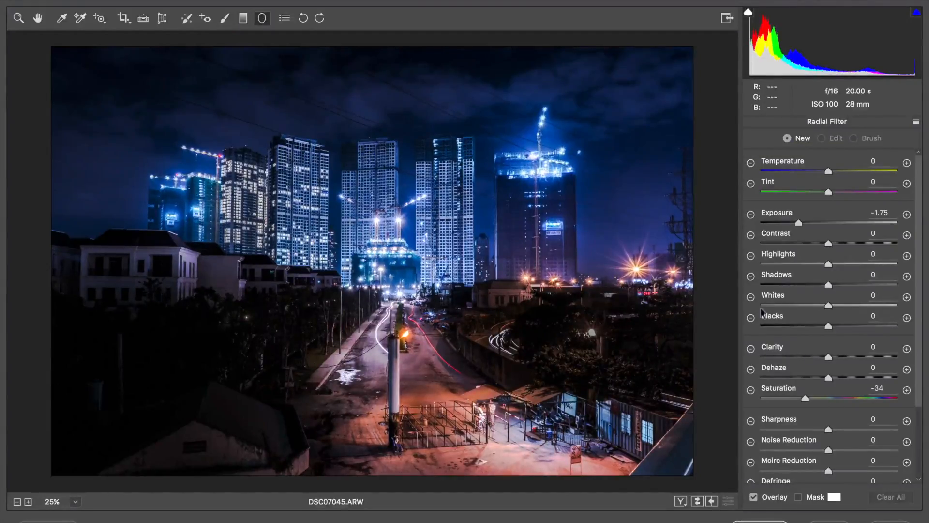
{"action": "scroll", "coordinate": [783, 315], "scroll_direction": "down", "scroll_amount": 1}
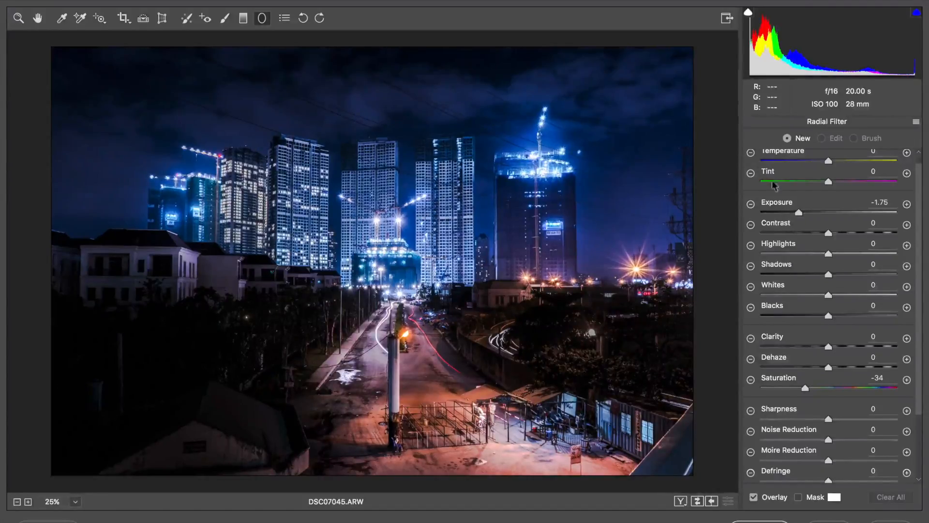
{"action": "left_click", "coordinate": [750, 206]}
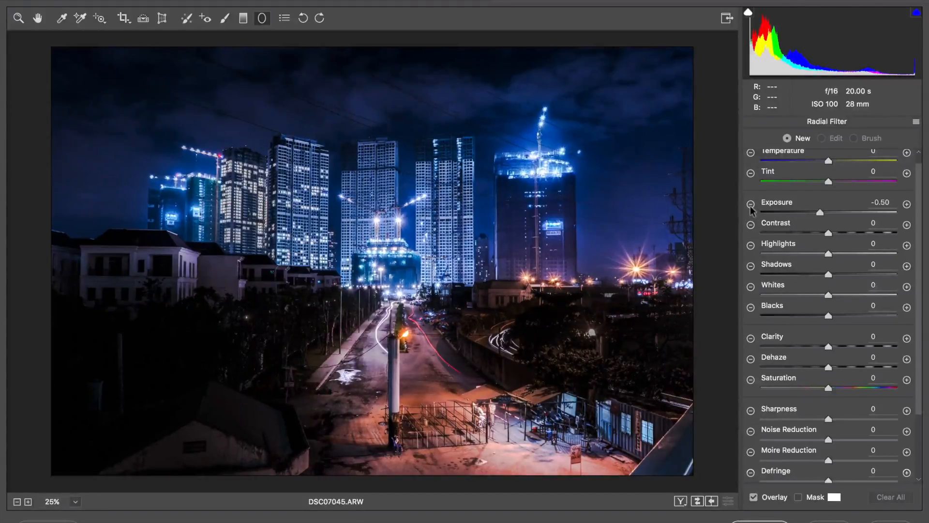
{"action": "left_click", "coordinate": [750, 205]}
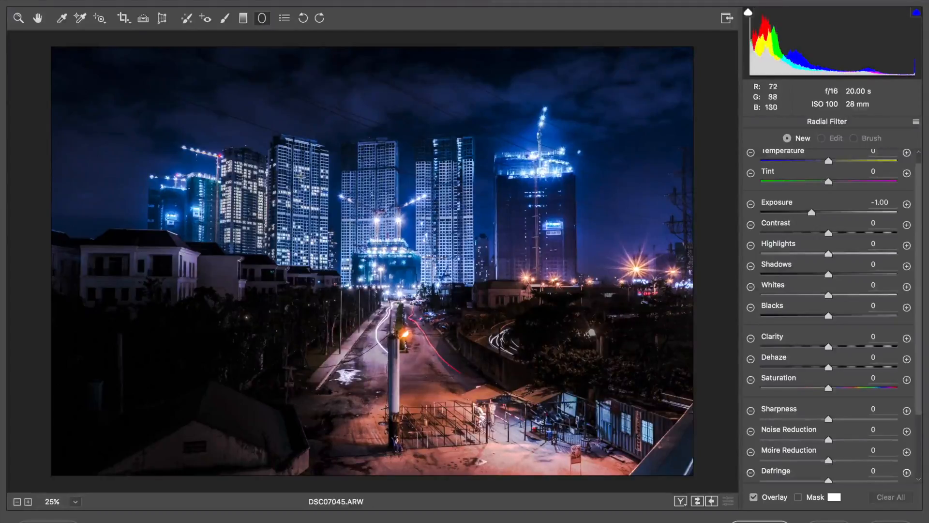
{"action": "scroll", "coordinate": [803, 450], "scroll_direction": "down", "scroll_amount": 4}
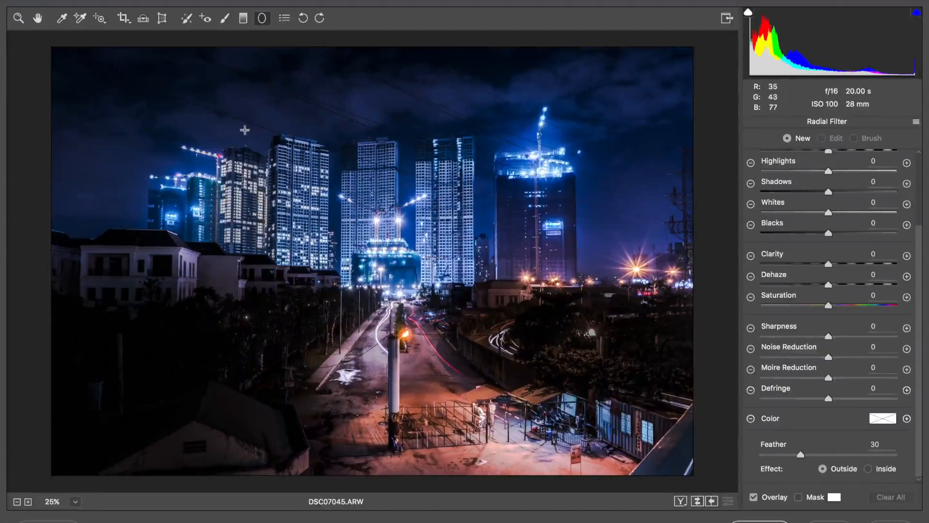
{"action": "left_click_drag", "start_coordinate": [250, 161], "coordinate": [377, 258]}
{"action": "left_click_drag", "start_coordinate": [338, 186], "coordinate": [470, 262]}
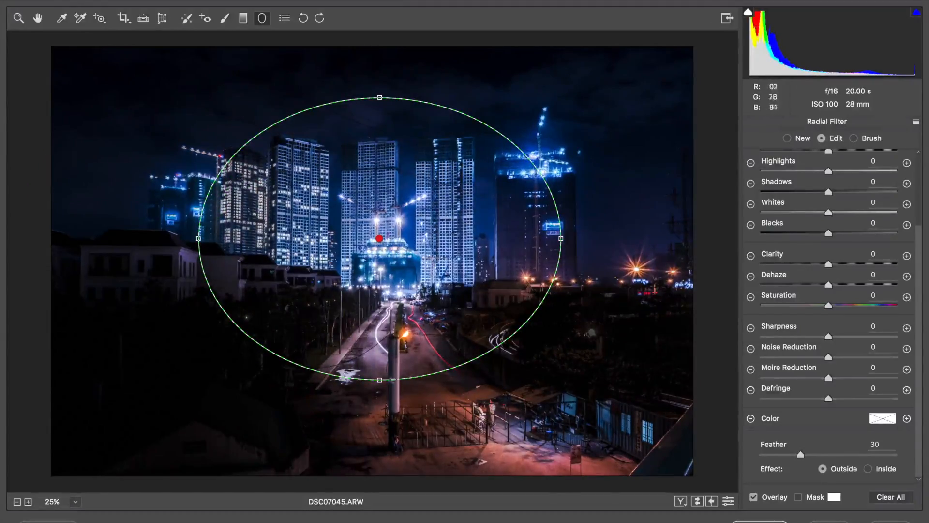
Step: Reshape the radial filter into a wide ellipse centred on the skyline buildings
{"action": "left_click_drag", "start_coordinate": [380, 379], "coordinate": [419, 417]}
{"action": "mouse_move", "coordinate": [301, 284]}
{"action": "left_mouse_down"}
{"action": "mouse_move", "coordinate": [323, 297]}
{"action": "mouse_move", "coordinate": [317, 288]}
{"action": "left_mouse_up"}
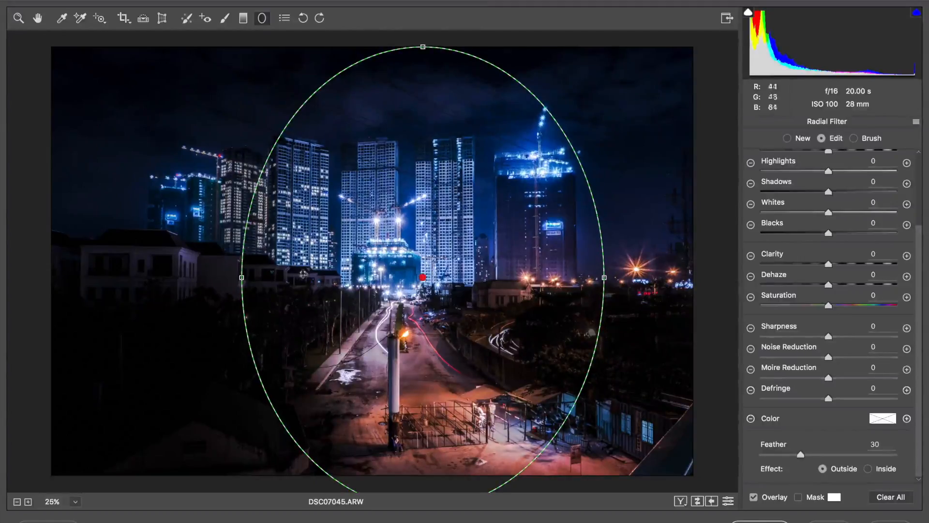
{"action": "left_click_drag", "start_coordinate": [242, 279], "coordinate": [90, 278]}
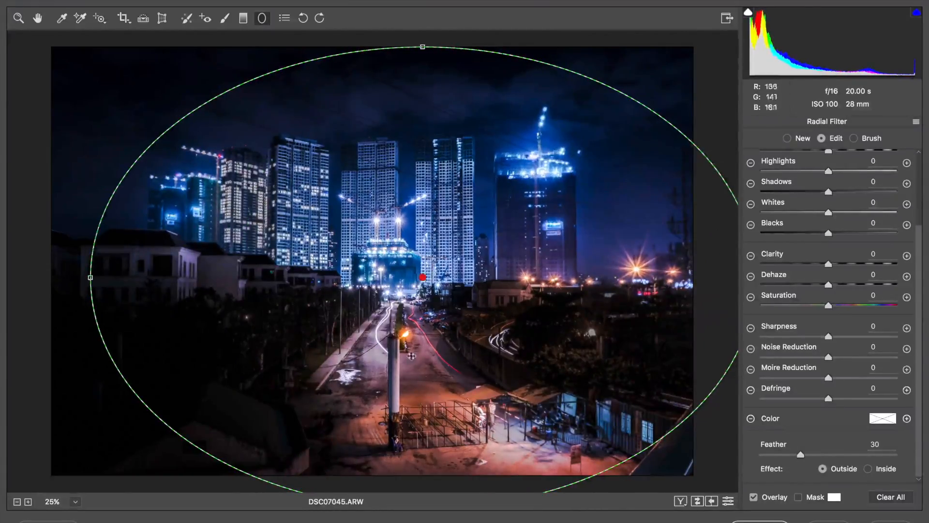
{"action": "left_click_drag", "start_coordinate": [423, 47], "coordinate": [422, 127]}
{"action": "left_click_drag", "start_coordinate": [402, 212], "coordinate": [364, 135]}
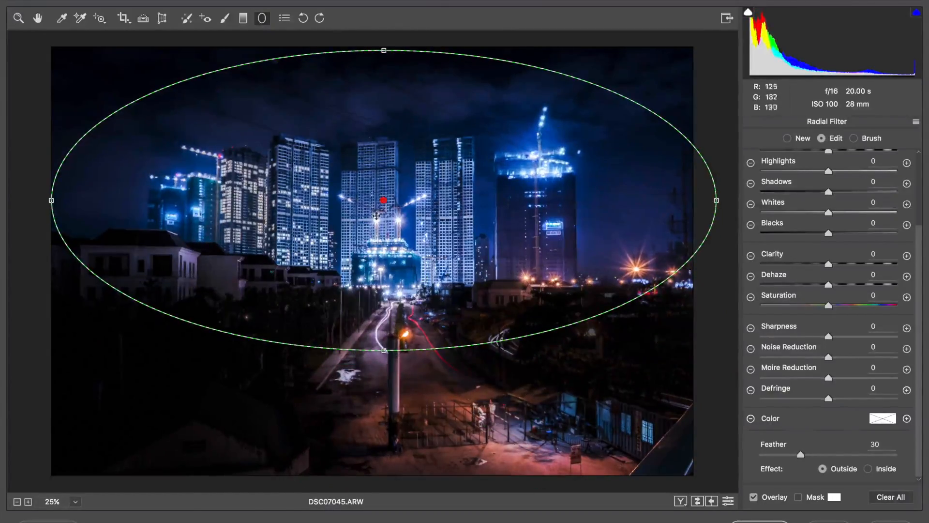
{"action": "left_click_drag", "start_coordinate": [384, 52], "coordinate": [386, 101]}
{"action": "left_click_drag", "start_coordinate": [384, 200], "coordinate": [390, 205]}
{"action": "left_click_drag", "start_coordinate": [58, 205], "coordinate": [103, 207]}
{"action": "left_click_drag", "start_coordinate": [249, 205], "coordinate": [237, 200]}
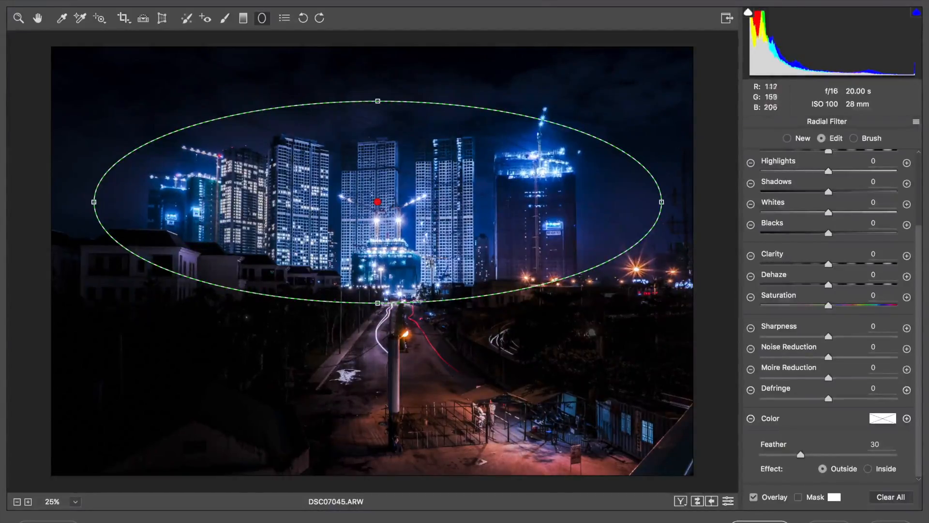
{"action": "left_click_drag", "start_coordinate": [378, 303], "coordinate": [378, 310]}
{"action": "left_click_drag", "start_coordinate": [378, 266], "coordinate": [378, 271]}
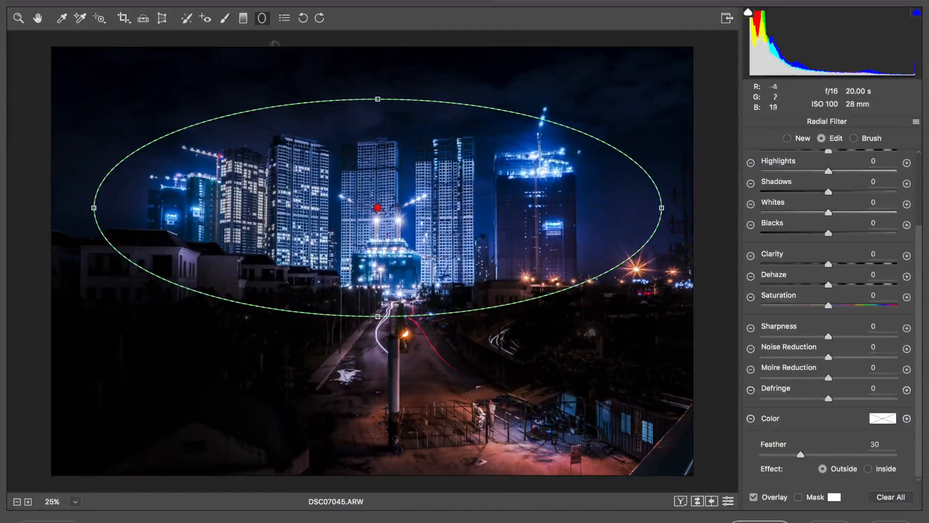
Step: Paint a new adjustment brush mask with Exposure +1.00 over the lit road and street lamp in the foreground
{"action": "left_click", "coordinate": [225, 18]}
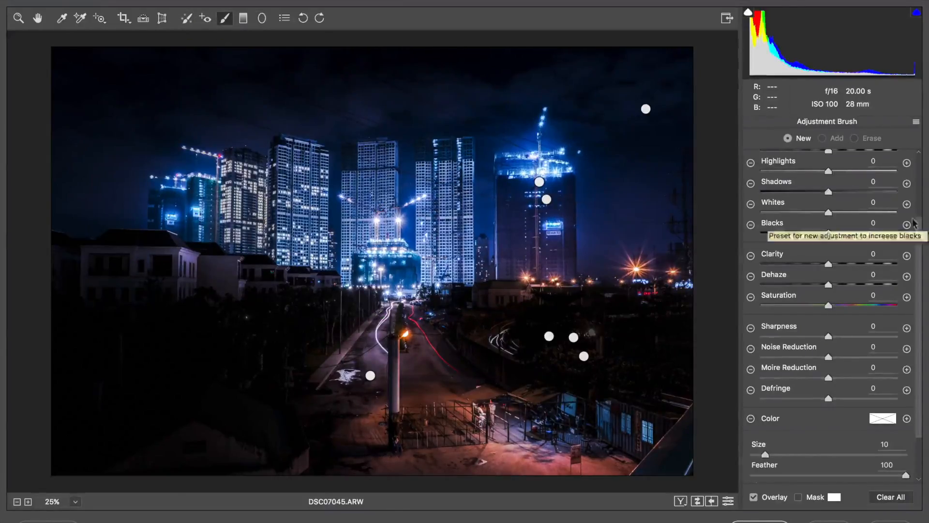
{"action": "scroll", "coordinate": [906, 225], "scroll_direction": "up", "scroll_amount": 3}
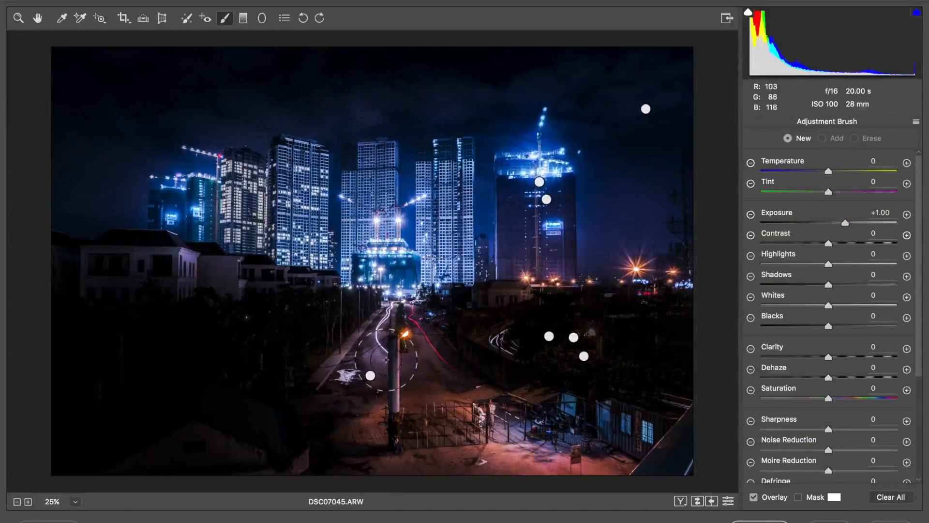
{"action": "key", "text": "bracketright"}
{"action": "key", "text": "bracketright"}
{"action": "key", "text": "bracketright"}
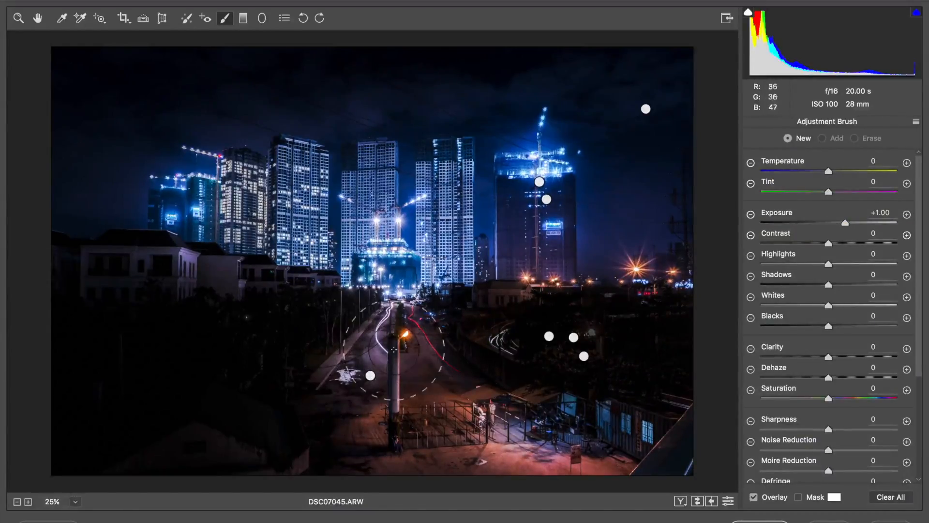
{"action": "mouse_move", "coordinate": [394, 353]}
{"action": "left_mouse_down"}
{"action": "mouse_move", "coordinate": [388, 423]}
{"action": "mouse_move", "coordinate": [398, 468]}
{"action": "mouse_move", "coordinate": [411, 406]}
{"action": "mouse_move", "coordinate": [465, 426]}
{"action": "left_mouse_up"}
{"action": "mouse_move", "coordinate": [414, 395]}
{"action": "left_mouse_down"}
{"action": "mouse_move", "coordinate": [394, 322]}
{"action": "mouse_move", "coordinate": [366, 375]}
{"action": "mouse_move", "coordinate": [453, 455]}
{"action": "mouse_move", "coordinate": [513, 448]}
{"action": "mouse_move", "coordinate": [605, 465]}
{"action": "left_mouse_up"}
{"action": "key", "text": "bracketleft"}
{"action": "key", "text": "bracketleft"}
{"action": "key", "text": "bracketleft"}
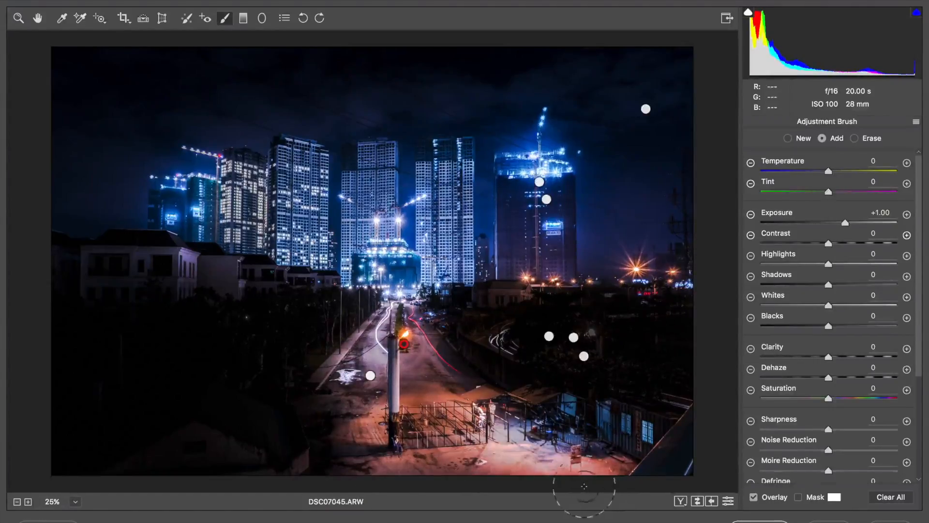
{"action": "mouse_move", "coordinate": [370, 404]}
{"action": "left_mouse_down"}
{"action": "mouse_move", "coordinate": [386, 338]}
{"action": "mouse_move", "coordinate": [401, 332]}
{"action": "left_mouse_up"}
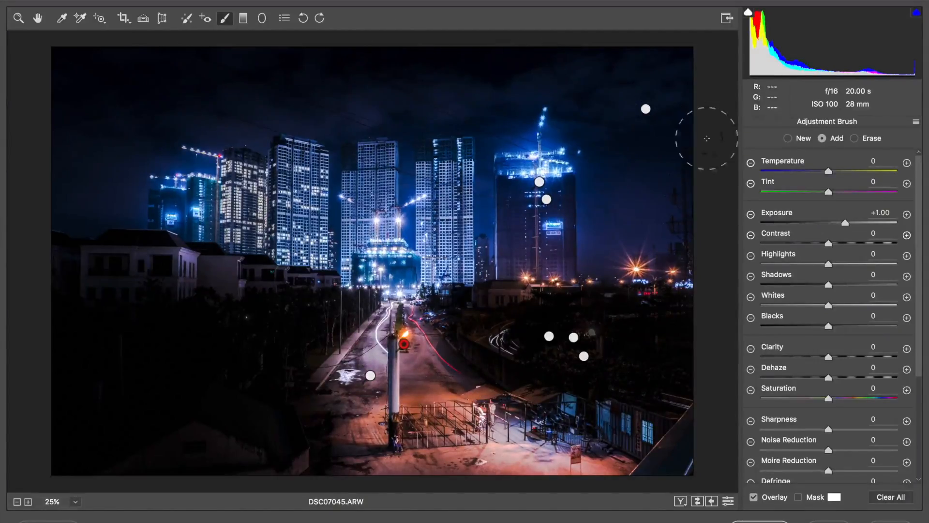
Step: Open the edited image in Photoshop
{"action": "left_click", "coordinate": [17, 502]}
{"action": "left_click", "coordinate": [17, 501]}
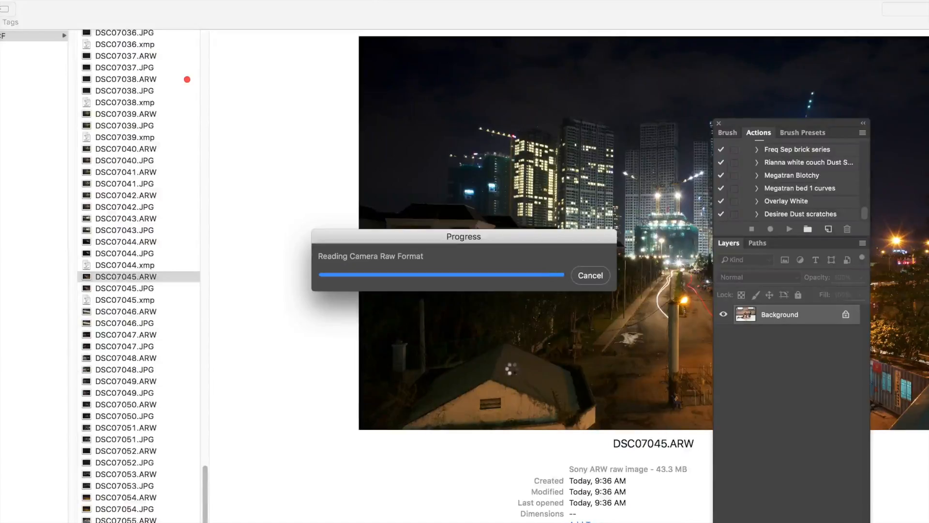
Step: Crop the image slightly, trimming the left, top and bottom edges, and commit the crop
{"action": "key", "text": "super+minus"}
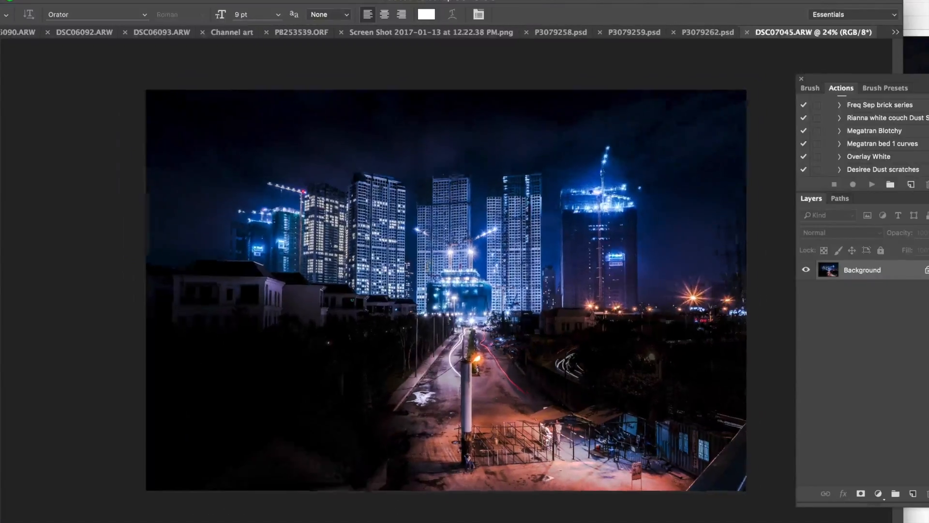
{"action": "key", "text": "c"}
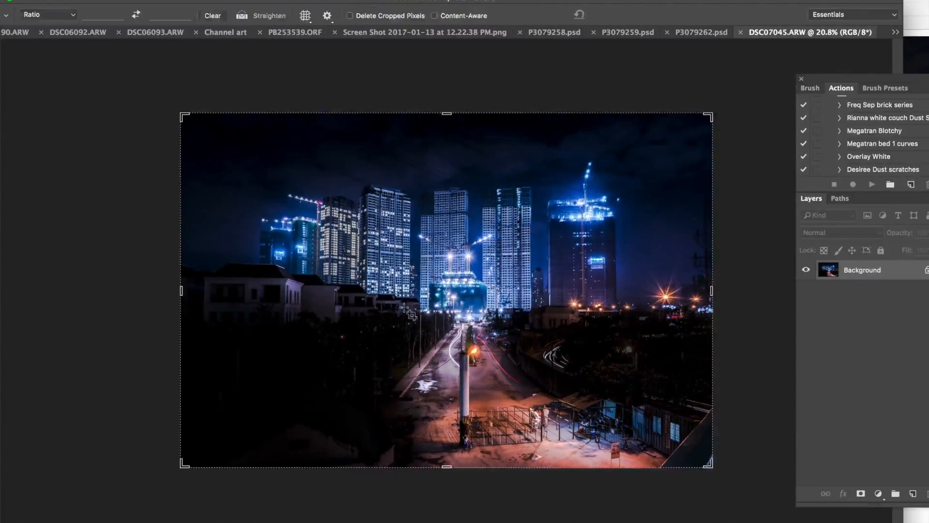
{"action": "left_click_drag", "start_coordinate": [182, 291], "coordinate": [197, 290]}
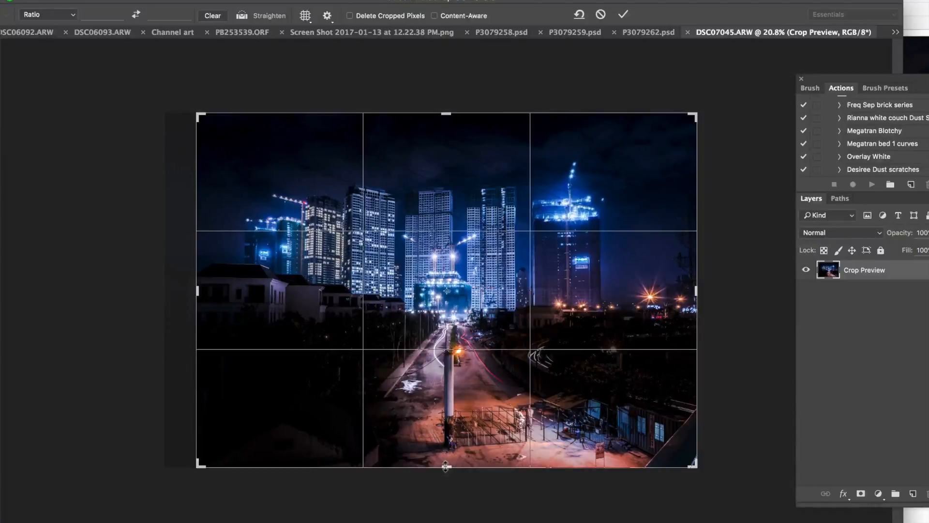
{"action": "left_click_drag", "start_coordinate": [445, 114], "coordinate": [446, 126]}
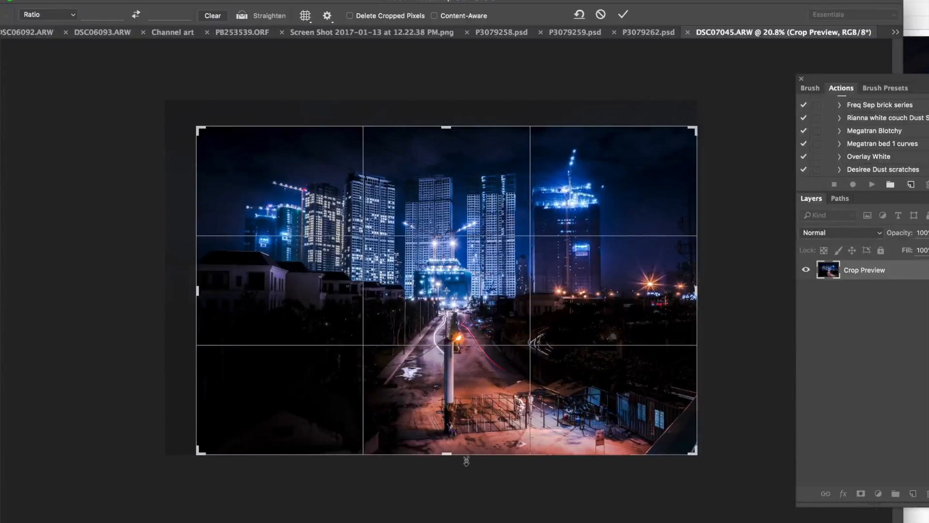
{"action": "left_click_drag", "start_coordinate": [450, 456], "coordinate": [450, 445]}
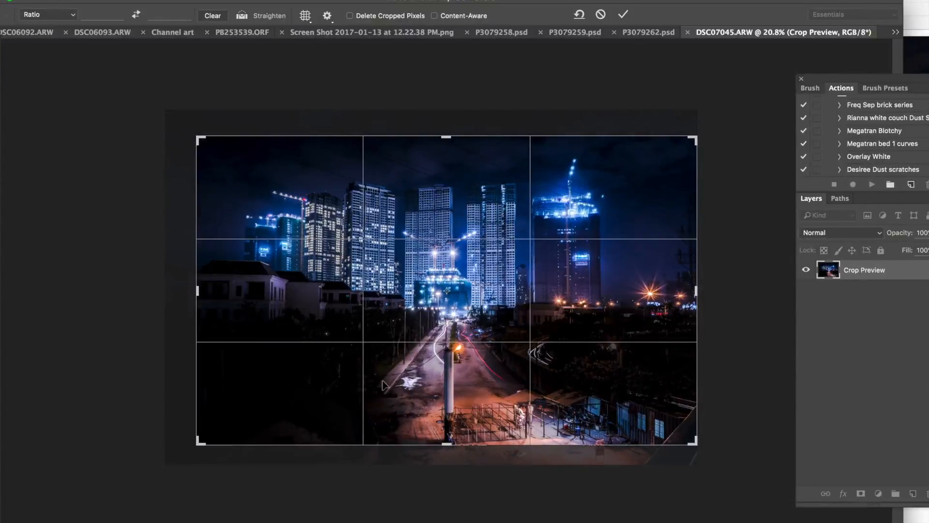
{"action": "mouse_move", "coordinate": [446, 442]}
{"action": "left_mouse_down"}
{"action": "mouse_move", "coordinate": [446, 395]}
{"action": "mouse_move", "coordinate": [446, 446]}
{"action": "left_mouse_up"}
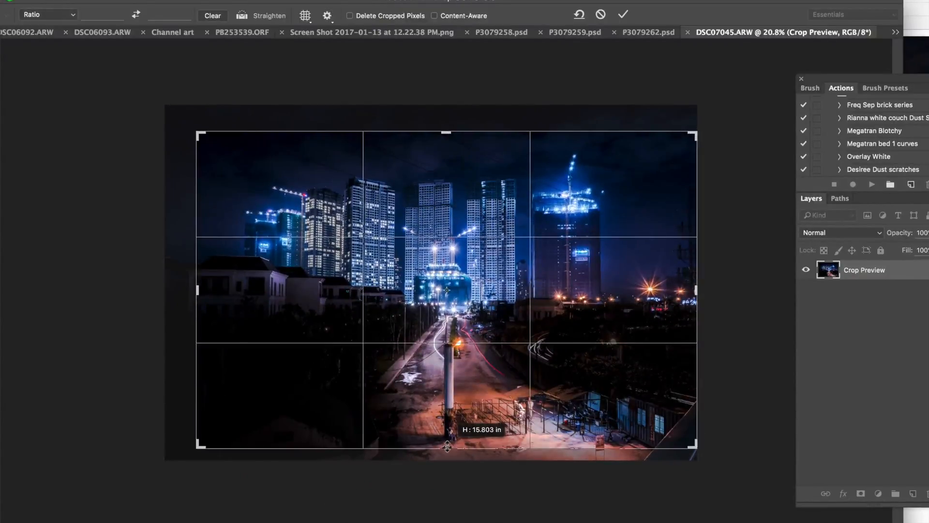
{"action": "left_click_drag", "start_coordinate": [447, 446], "coordinate": [447, 446]}
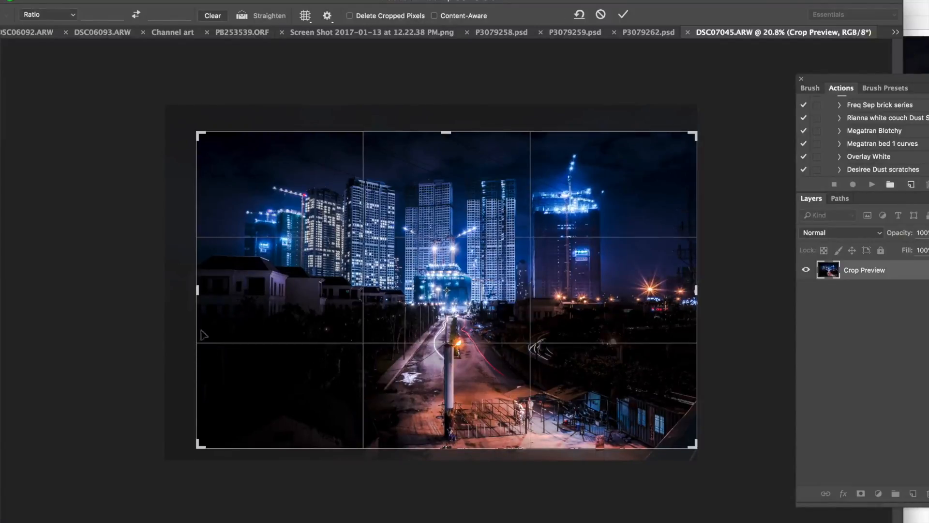
{"action": "left_click_drag", "start_coordinate": [197, 293], "coordinate": [200, 292]}
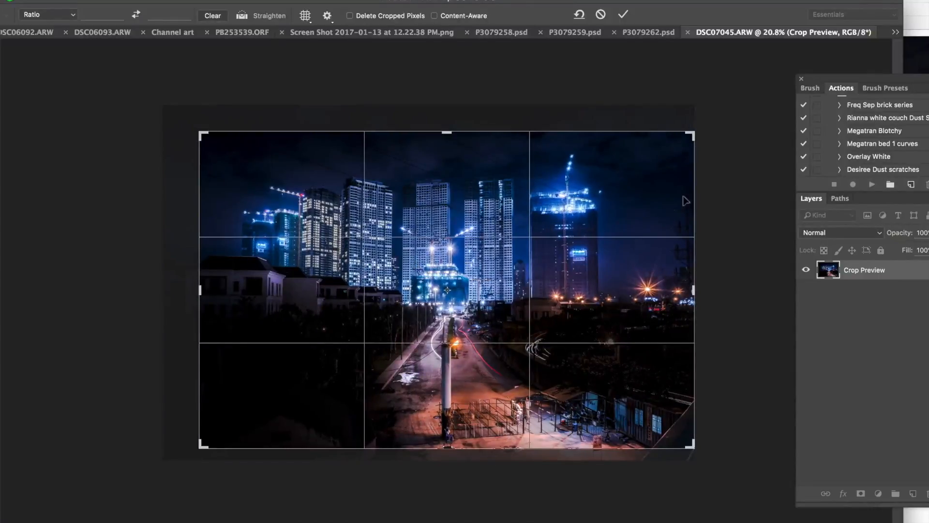
{"action": "mouse_move", "coordinate": [693, 291]}
{"action": "left_mouse_down"}
{"action": "mouse_move", "coordinate": [679, 291]}
{"action": "mouse_move", "coordinate": [693, 291]}
{"action": "left_mouse_up"}
{"action": "left_click_drag", "start_coordinate": [201, 290], "coordinate": [194, 289]}
{"action": "key", "text": "Return"}
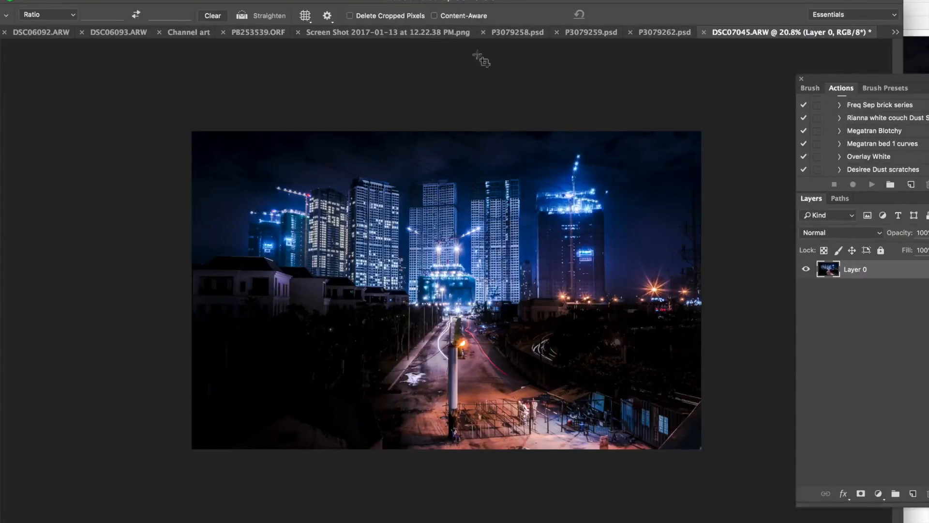
Step: Duplicate the cropped image layer
{"action": "left_click_drag", "start_coordinate": [506, 2], "coordinate": [501, 1]}
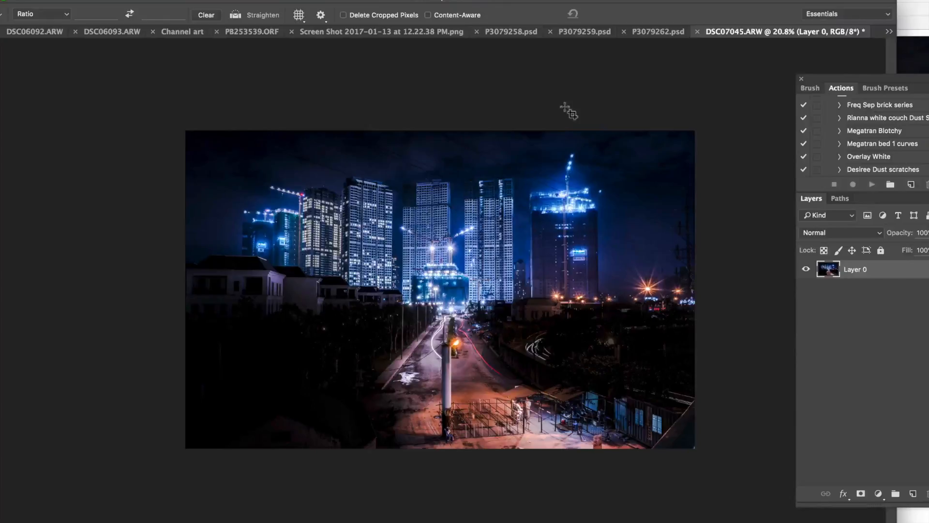
{"action": "key", "text": "ctrl+j"}
{"action": "scroll", "coordinate": [540, 267], "scroll_direction": "up", "scroll_amount": 3}
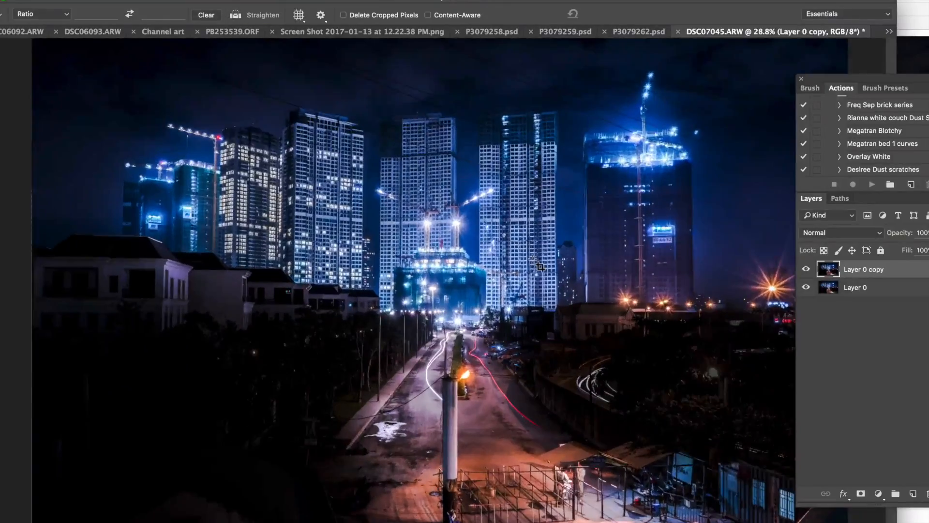
{"action": "scroll", "coordinate": [540, 266], "scroll_direction": "down", "scroll_amount": 2}
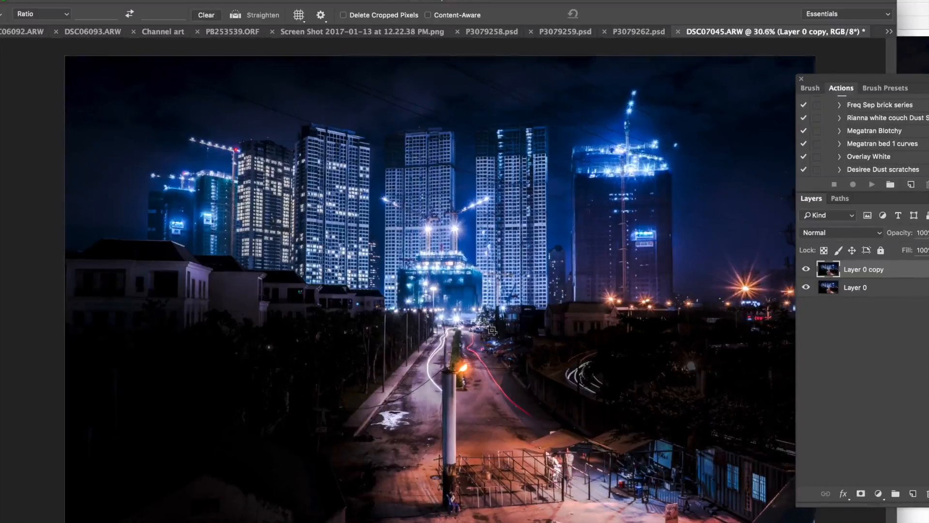
{"action": "scroll", "coordinate": [492, 329], "scroll_direction": "down", "scroll_amount": 1}
{"action": "scroll", "coordinate": [492, 330], "scroll_direction": "up", "scroll_amount": 2}
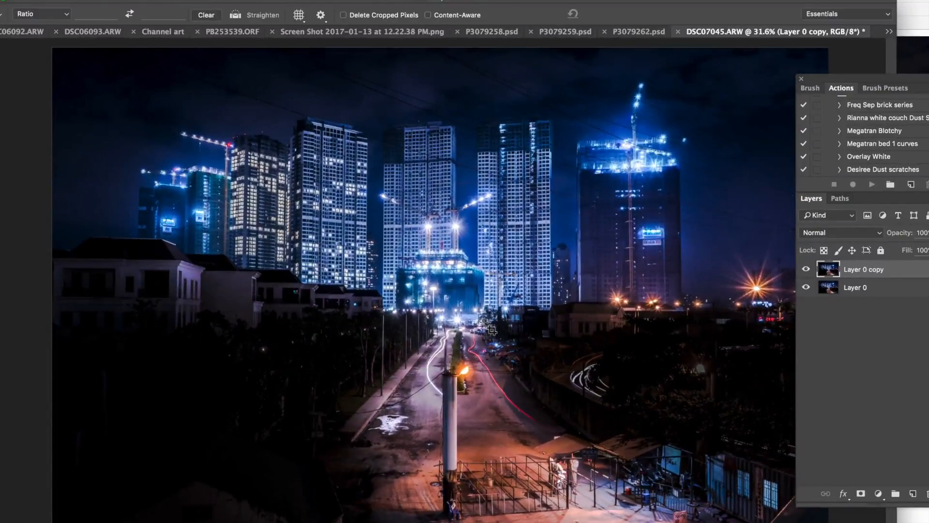
{"action": "scroll", "coordinate": [523, 301], "scroll_direction": "down", "scroll_amount": 2}
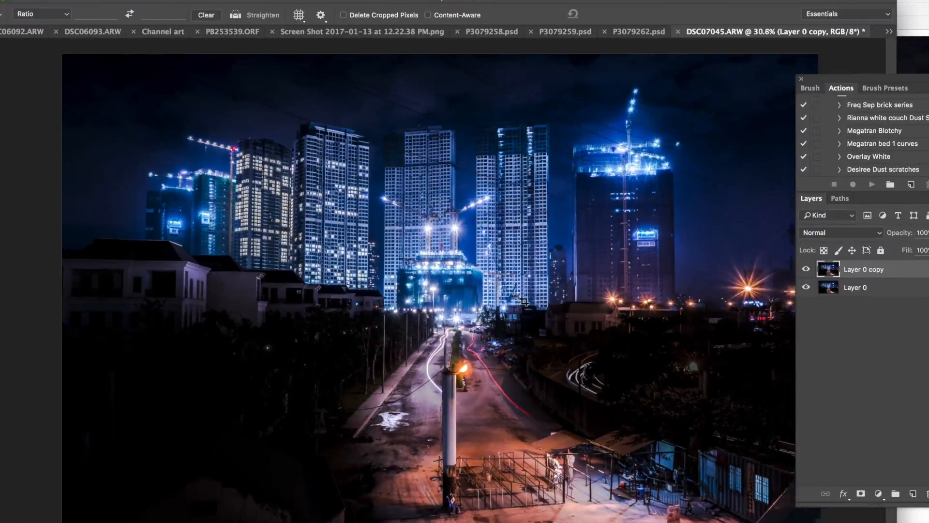
{"action": "scroll", "coordinate": [523, 301], "scroll_direction": "up", "scroll_amount": 1}
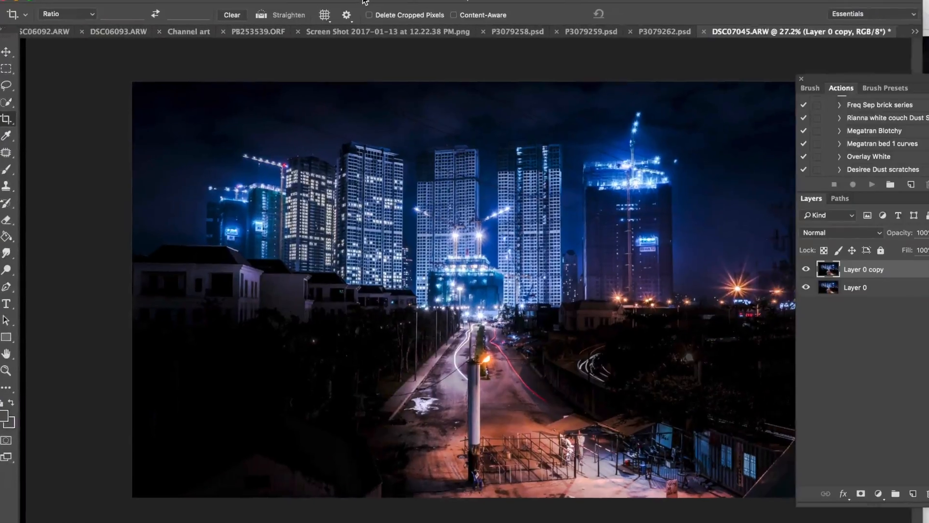
{"action": "left_click_drag", "start_coordinate": [365, 1], "coordinate": [328, 2]}
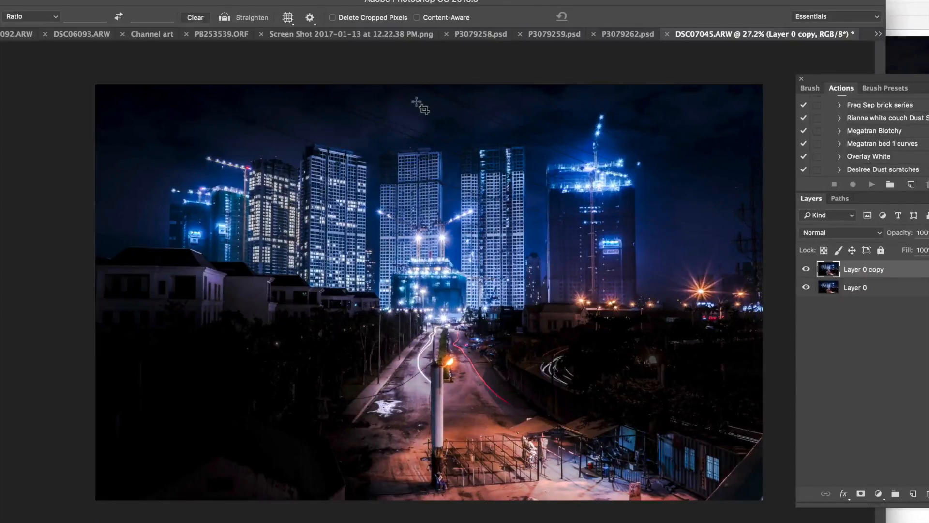
{"action": "left_click_drag", "start_coordinate": [341, 2], "coordinate": [396, 0]}
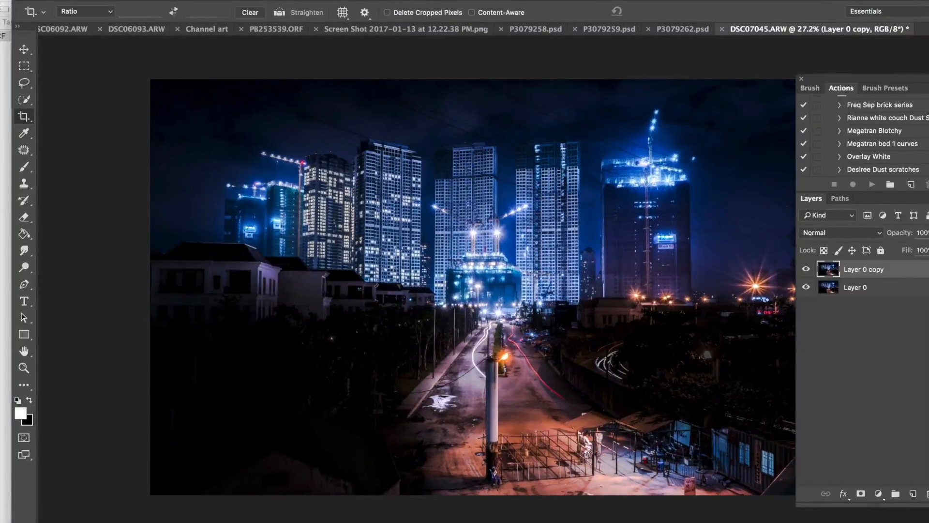
{"action": "key", "text": "super"}
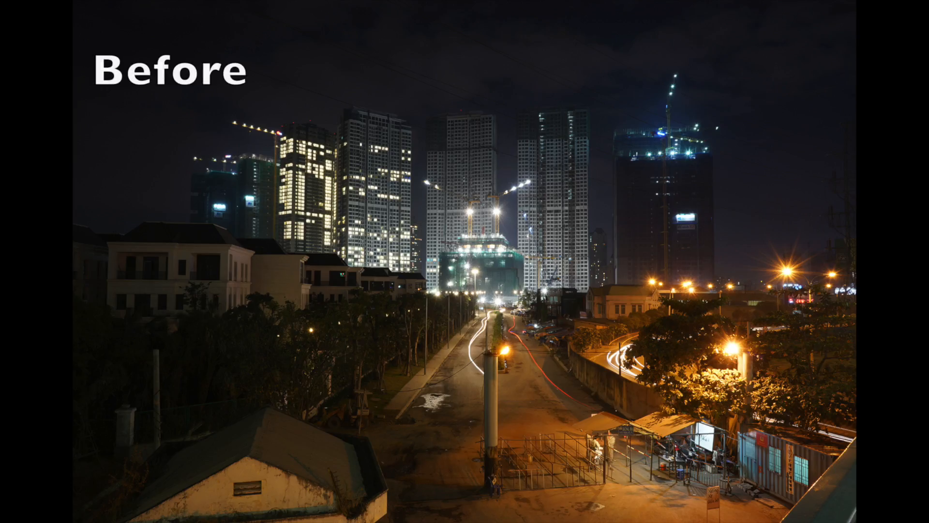